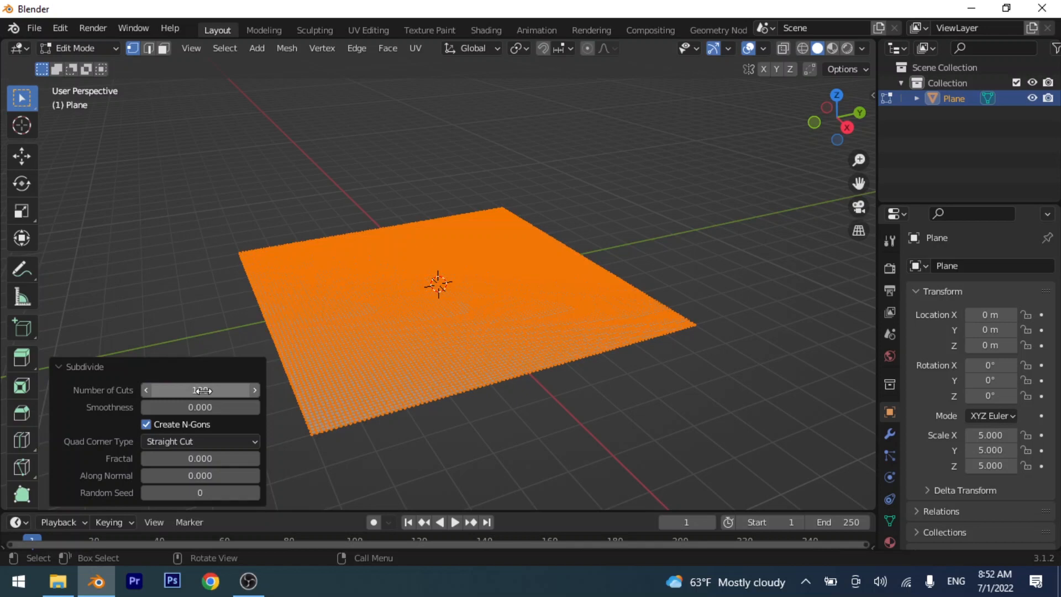
Step: Return to Object Mode and add Dynamic Paint physics with a canvas to the subdivided plane
click(114, 367)
key(Tab)
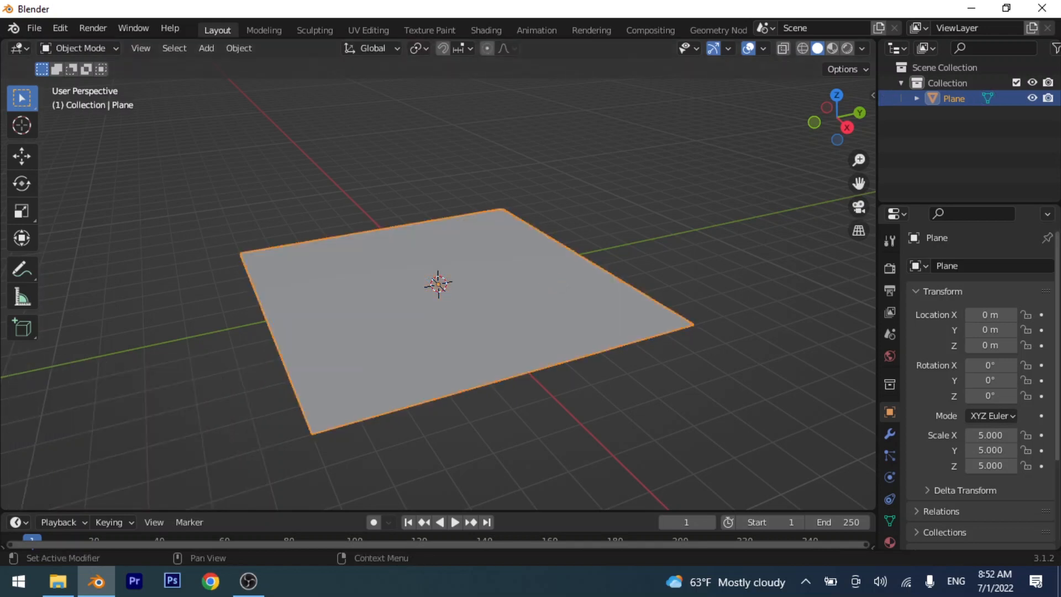
click(891, 481)
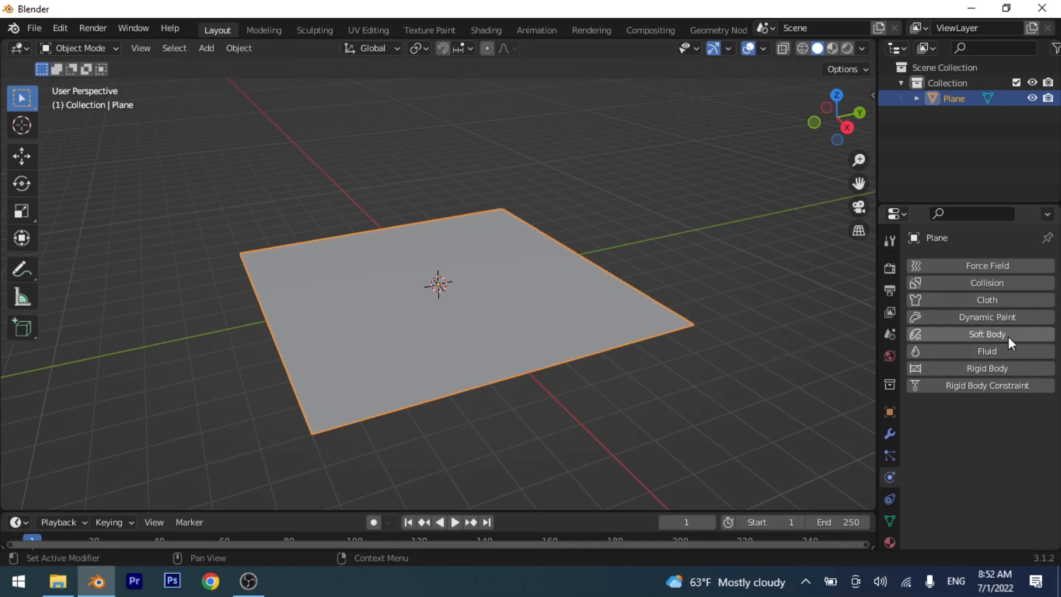
click(978, 319)
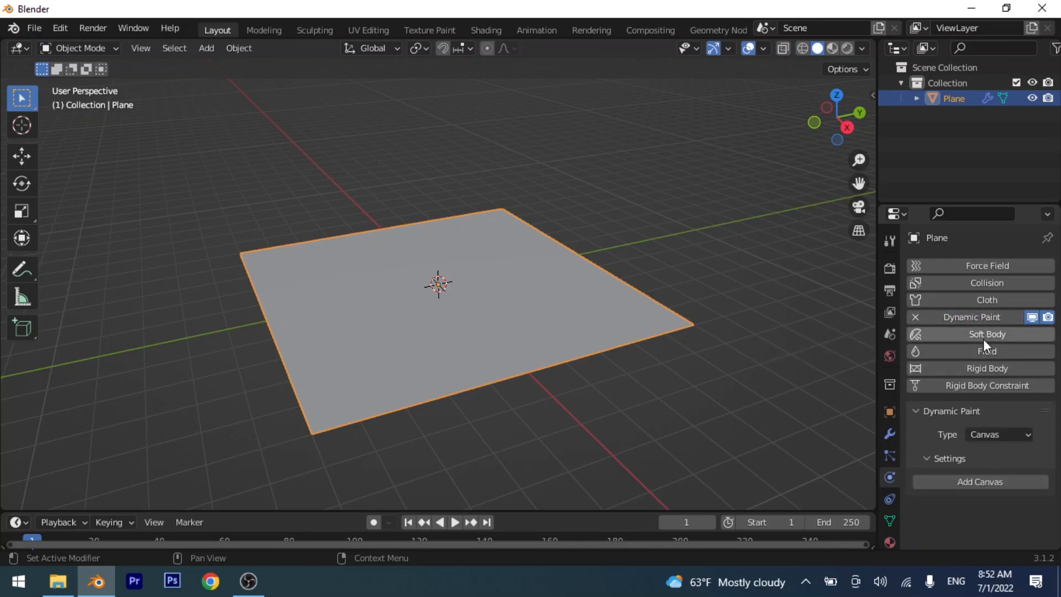
click(972, 481)
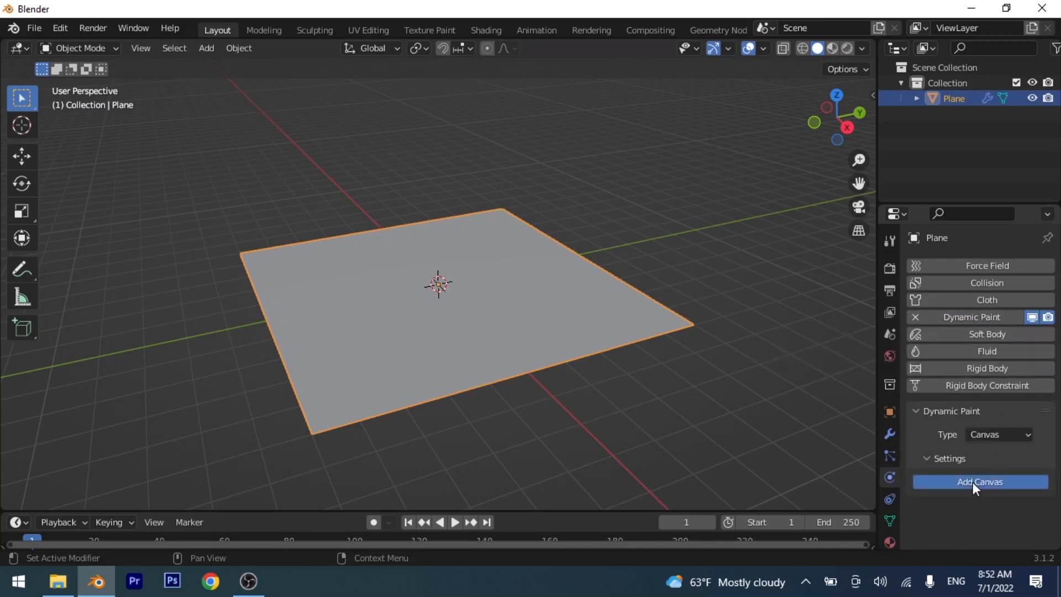
scroll(918, 423, down, 5)
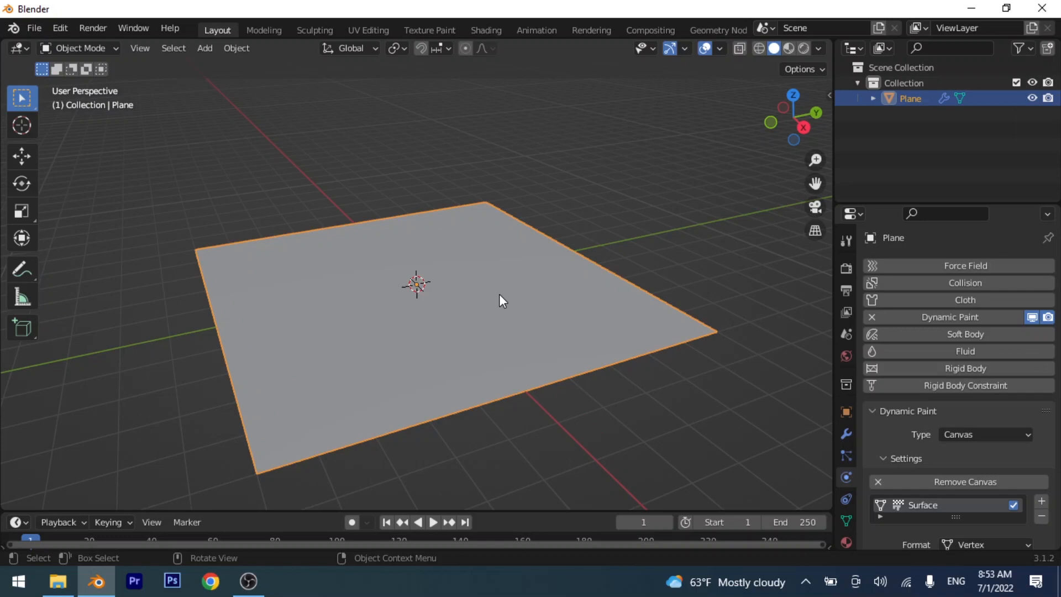
Step: Duplicate the plane and raise the copy about 4.9 m straight up along the Z axis
key(shift+d)
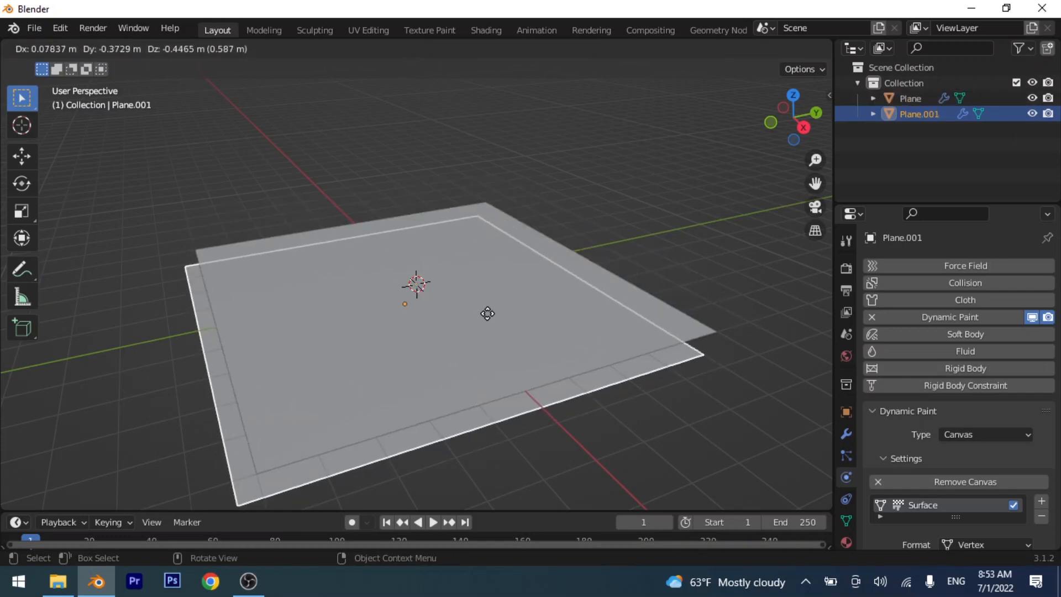
key(z)
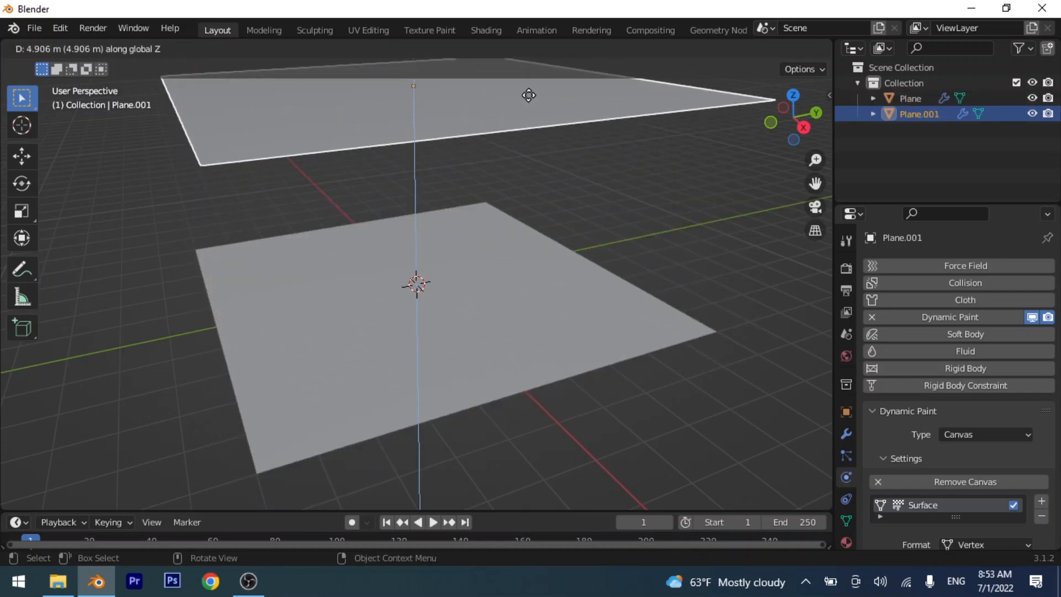
click(515, 133)
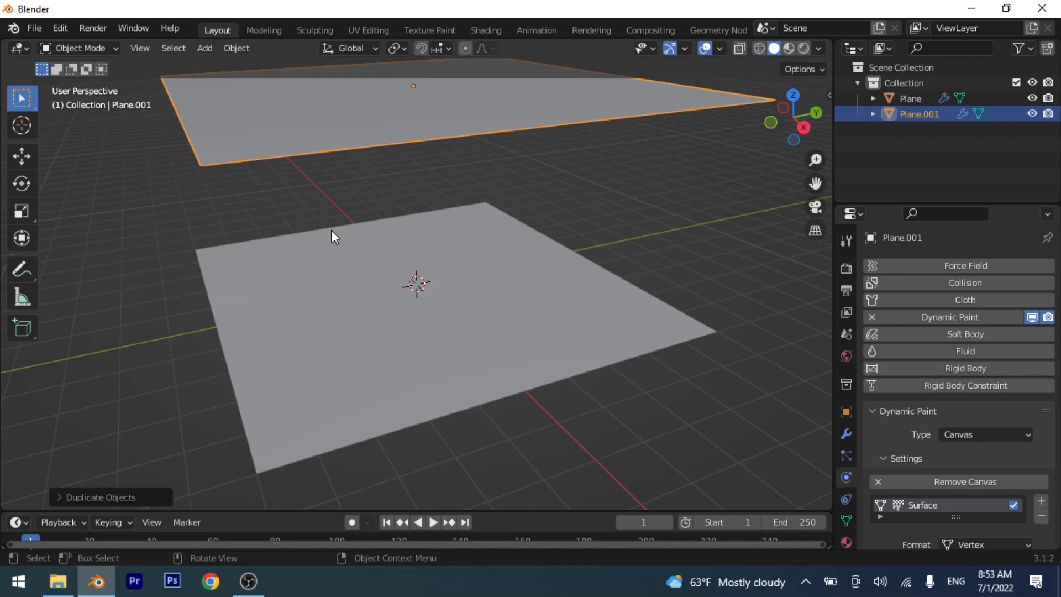
Step: Add an emitter particle system to the raised plane and play the animation to preview the particles
click(847, 455)
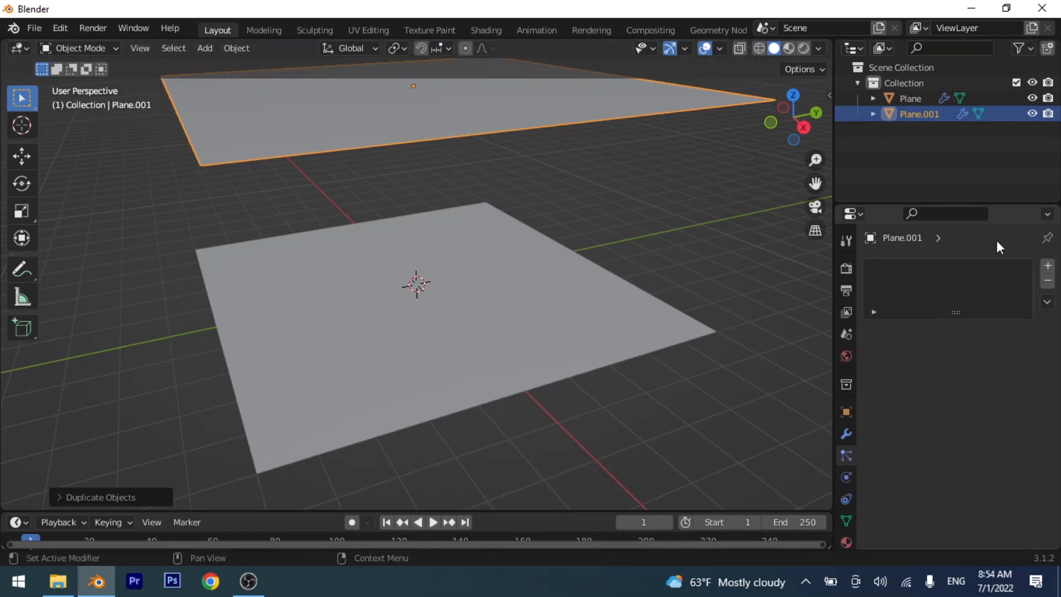
click(1048, 269)
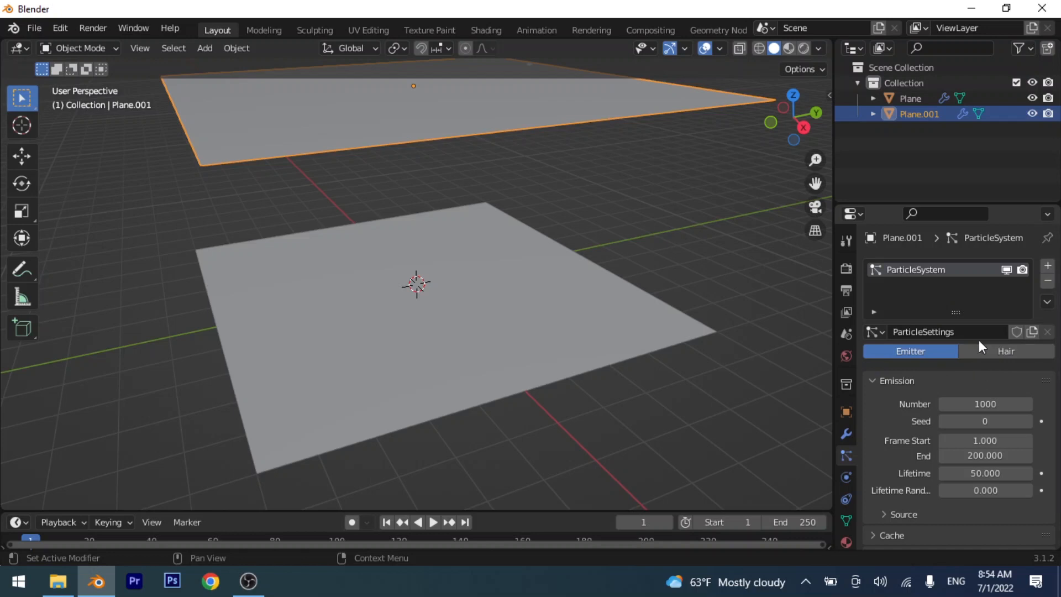
scroll(979, 341, down, 8)
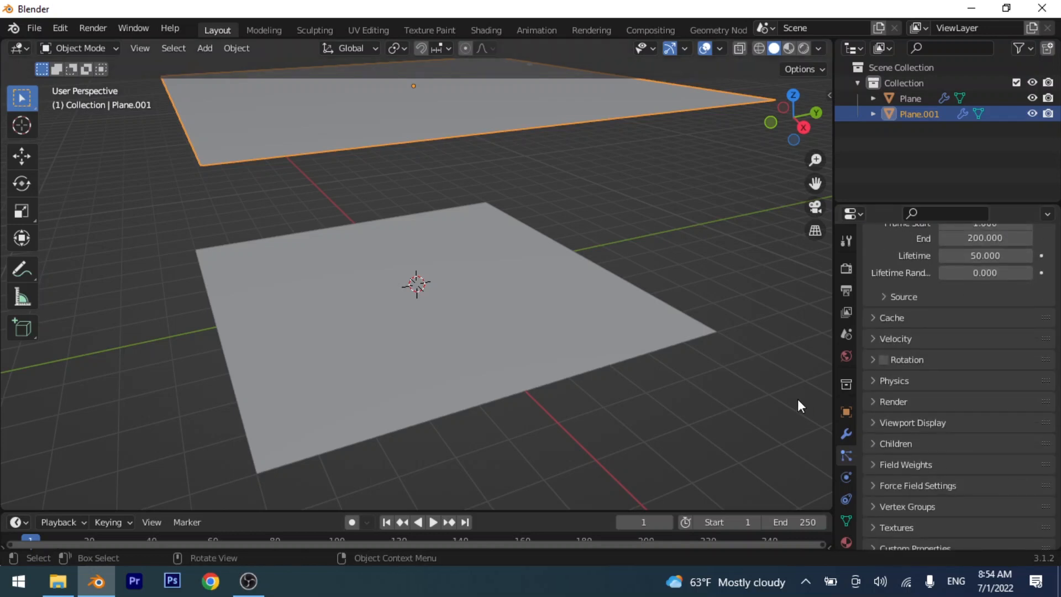
scroll(896, 358, down, 2)
key(space)
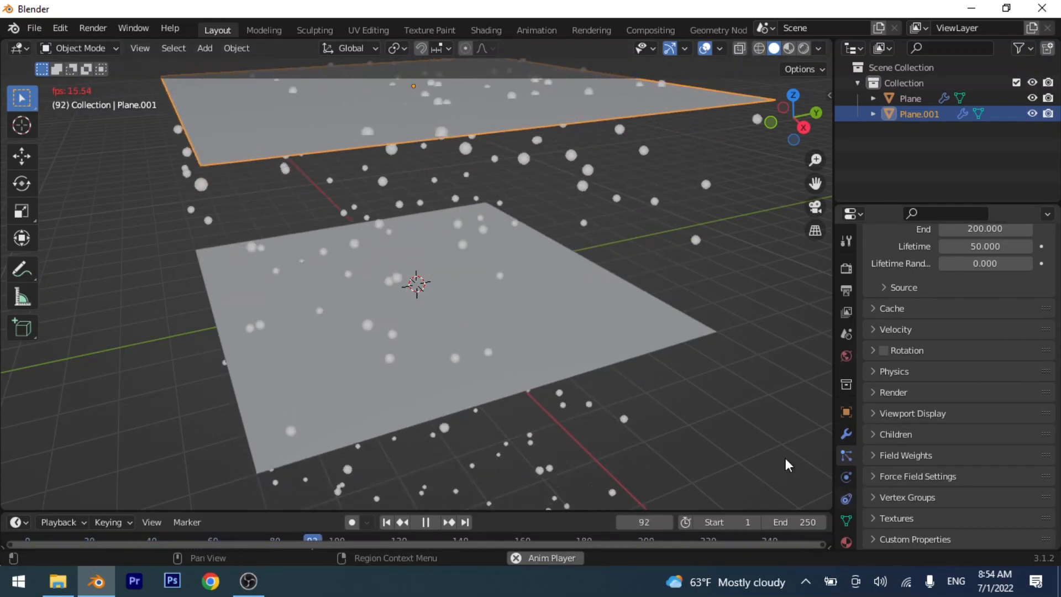
key(Escape)
scroll(845, 499, up, 8)
Step: Switch the raised plane's Dynamic Paint type to Brush, add the brush, and preview the animation
click(846, 477)
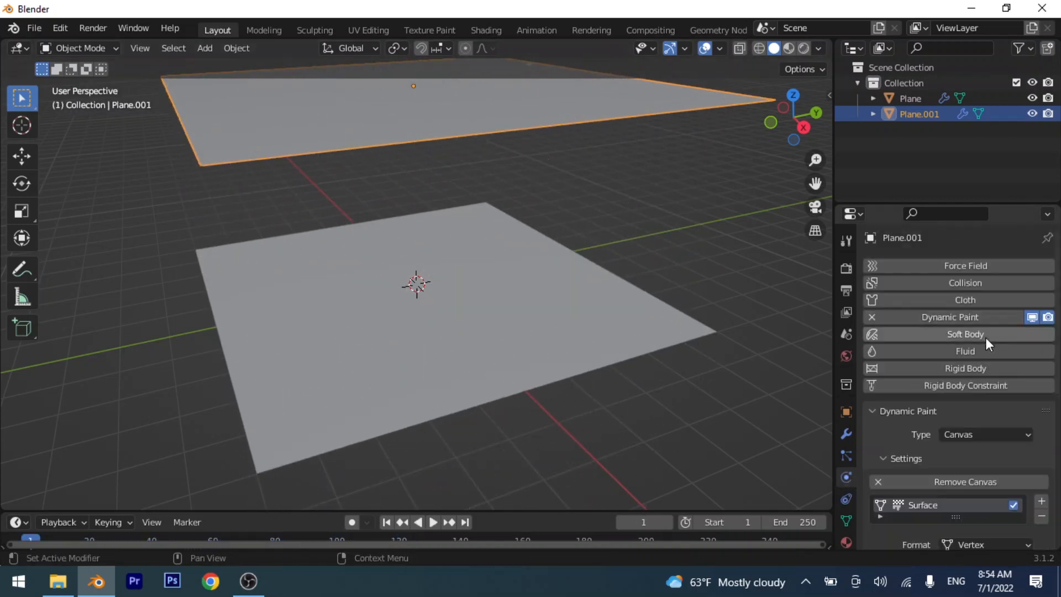
scroll(986, 382, down, 8)
scroll(985, 418, up, 7)
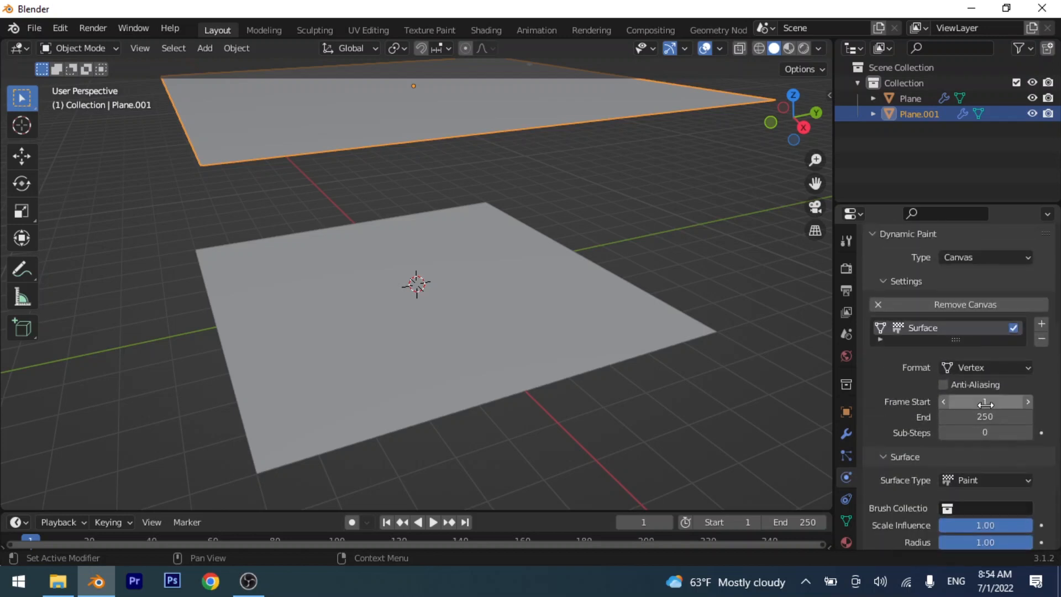
click(1006, 318)
click(972, 358)
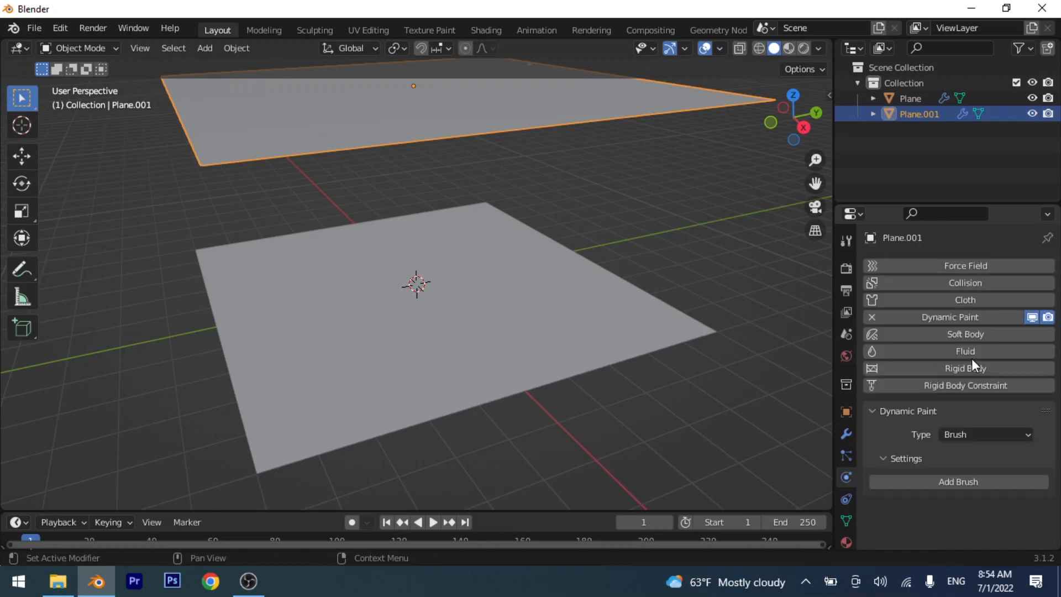
click(972, 483)
scroll(973, 490, down, 5)
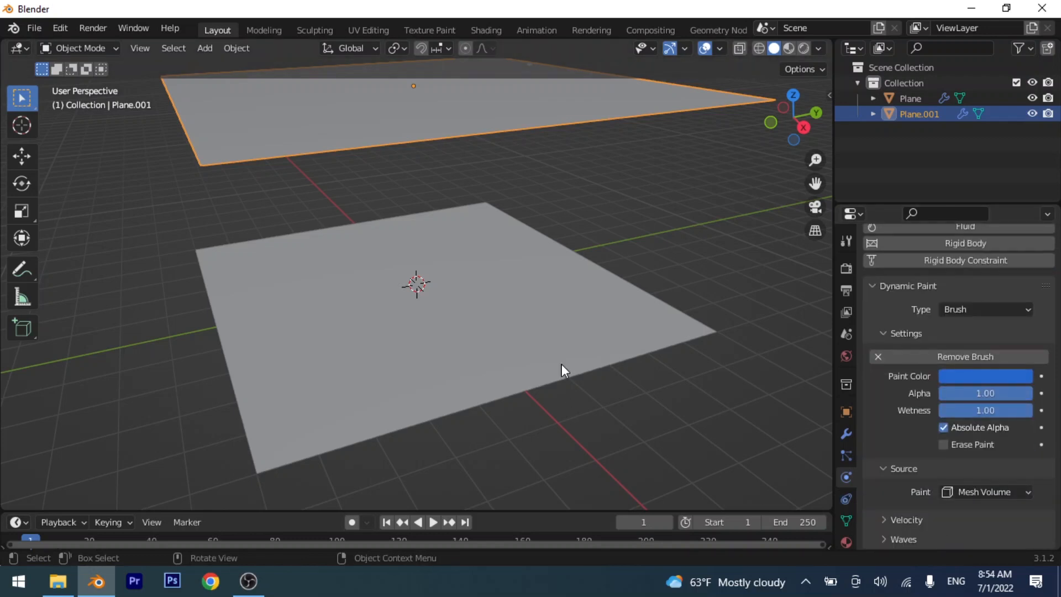
key(space)
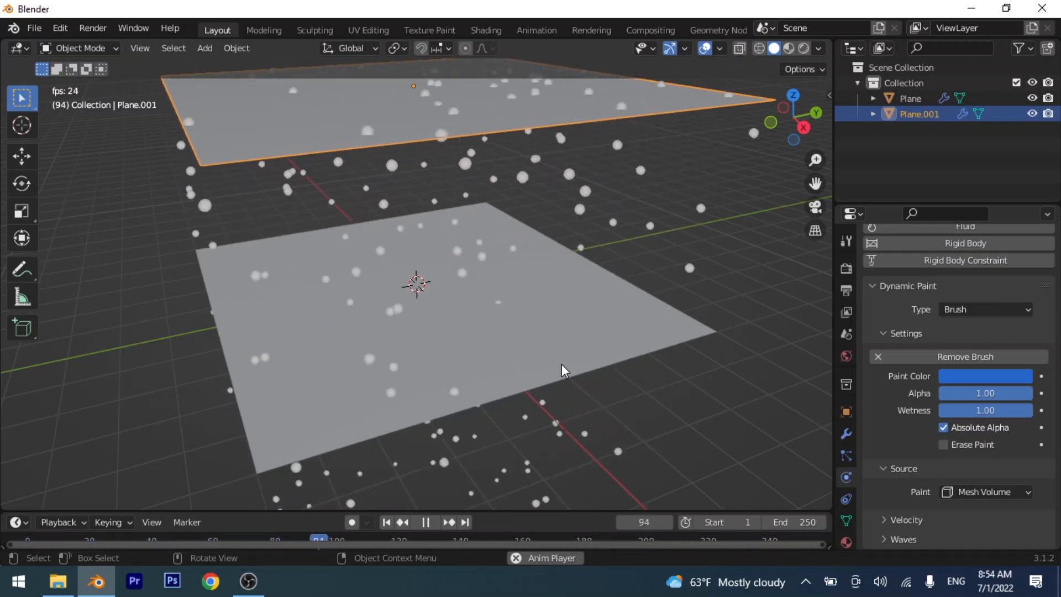
key(Escape)
Step: Rename the lower plane as Water and the raised plane as Rain
click(559, 314)
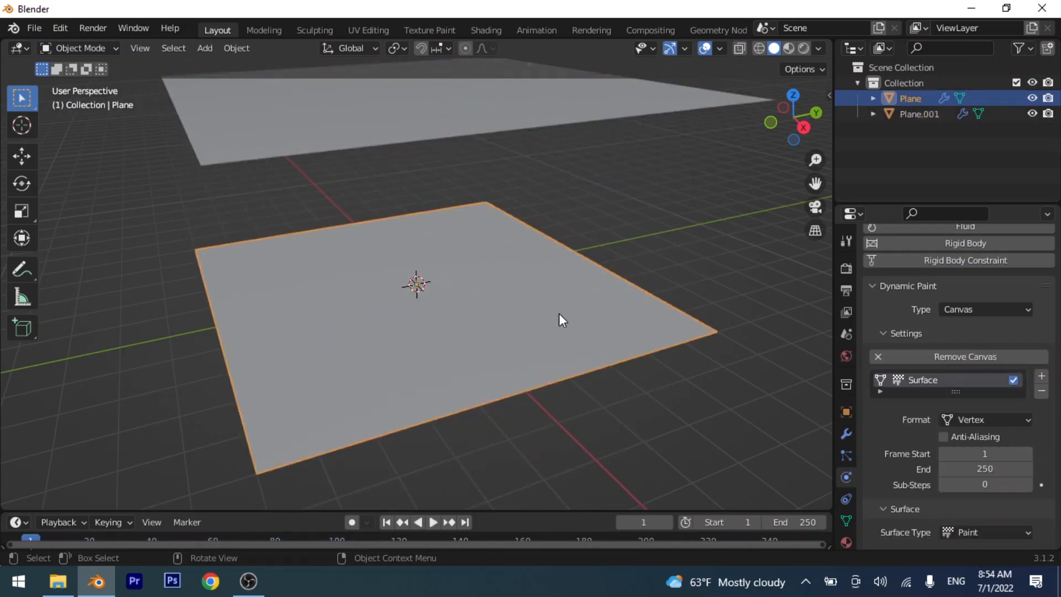
scroll(1056, 438, down, 6)
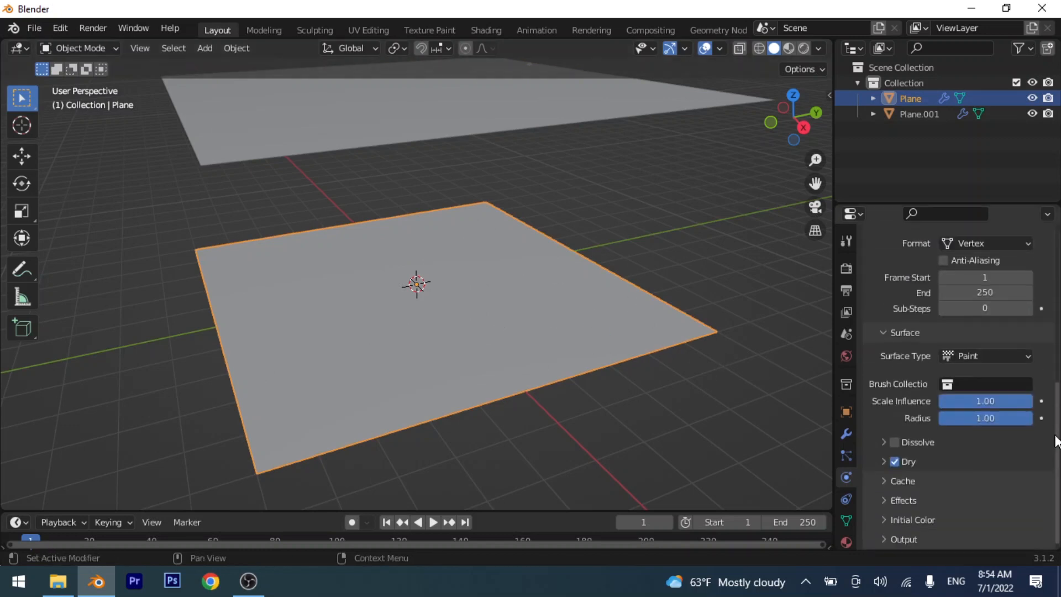
scroll(1056, 439, up, 6)
double_click(919, 98)
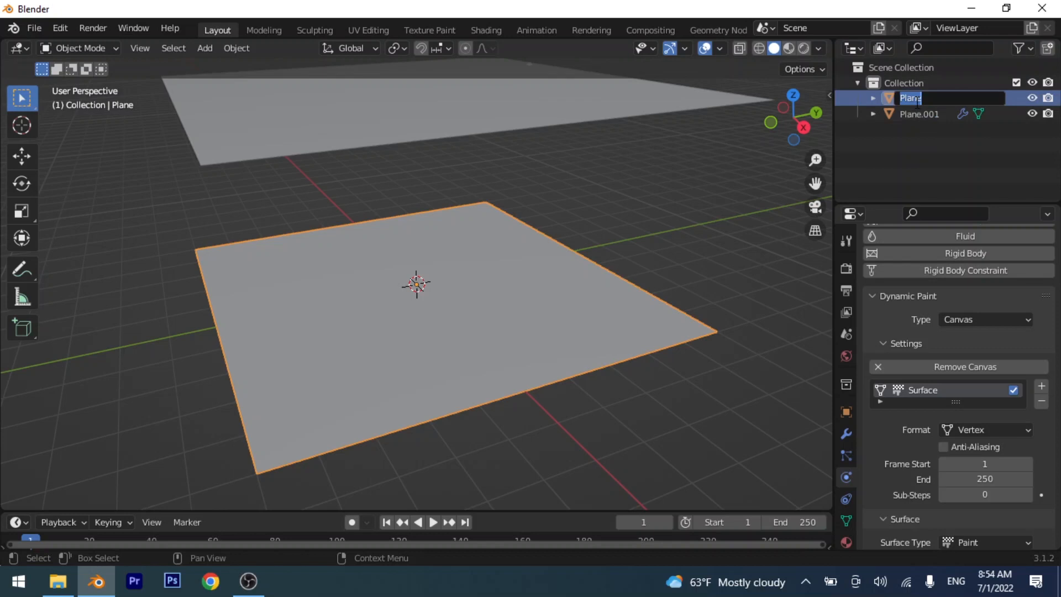
text(Water)
key(Return)
double_click(918, 99)
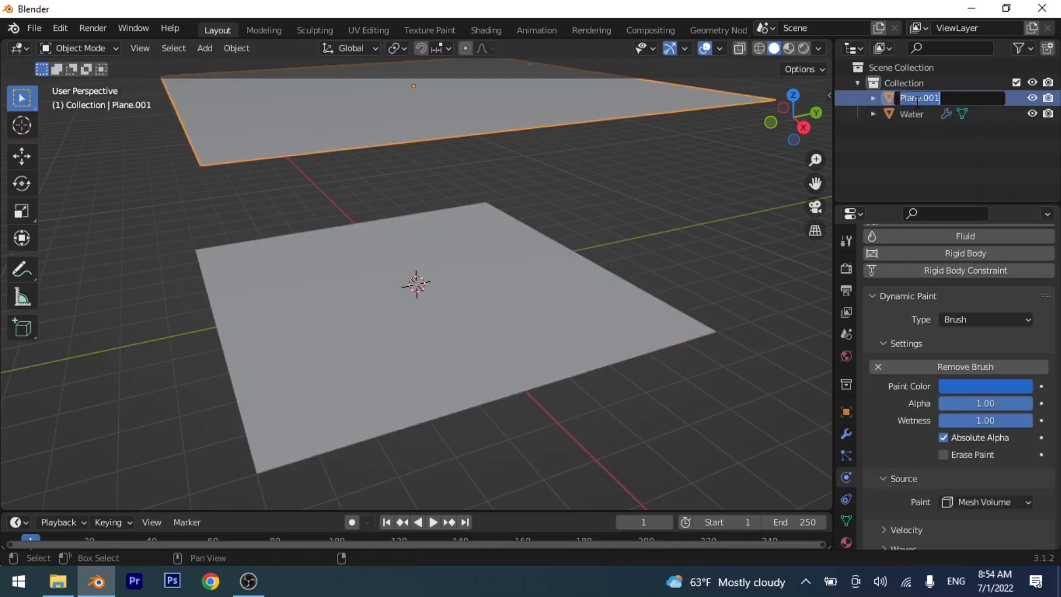
text(Rain)
key(Return)
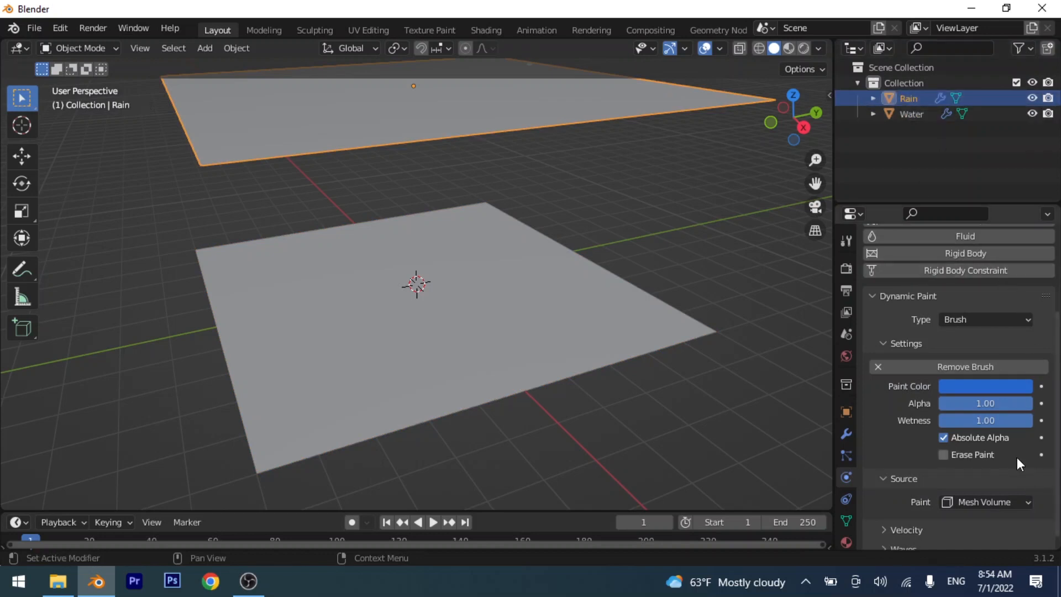
Step: Set the surface type of the Water plane's Dynamic Paint canvas to Waves
click(553, 329)
scroll(957, 297, down, 3)
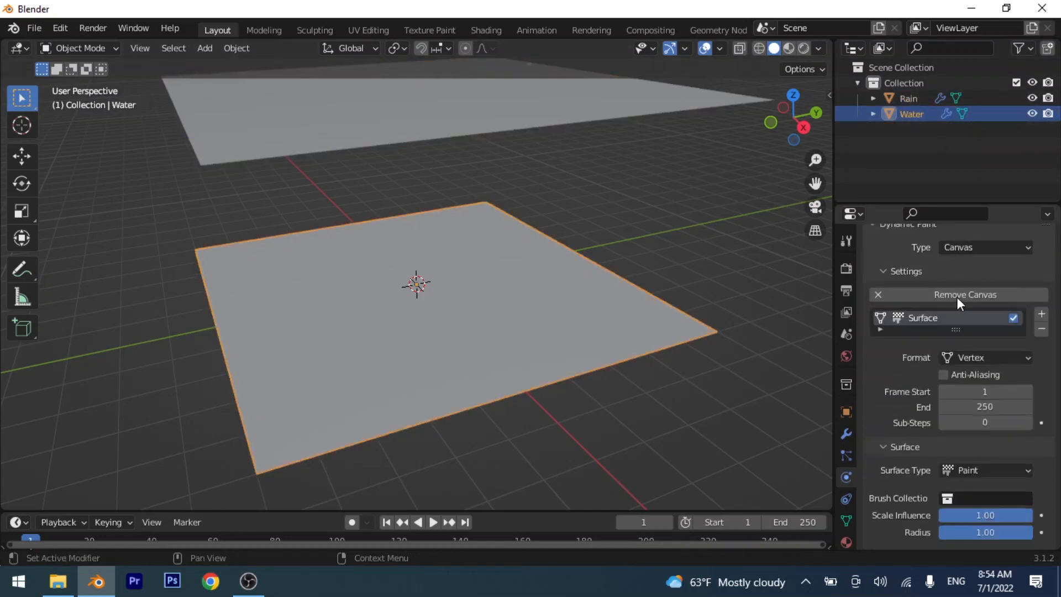
scroll(956, 297, down, 5)
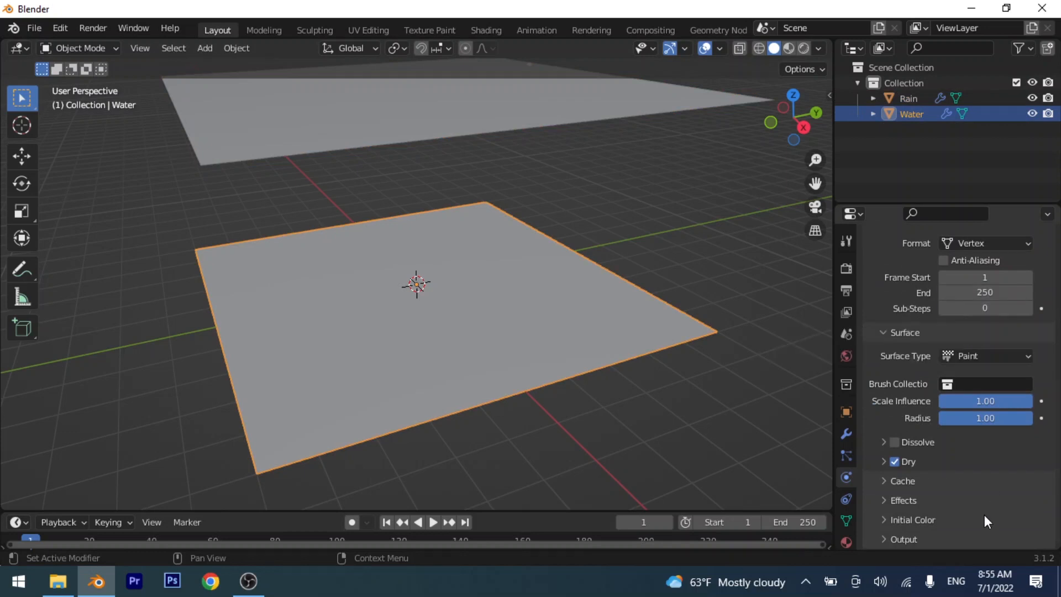
click(964, 357)
click(976, 425)
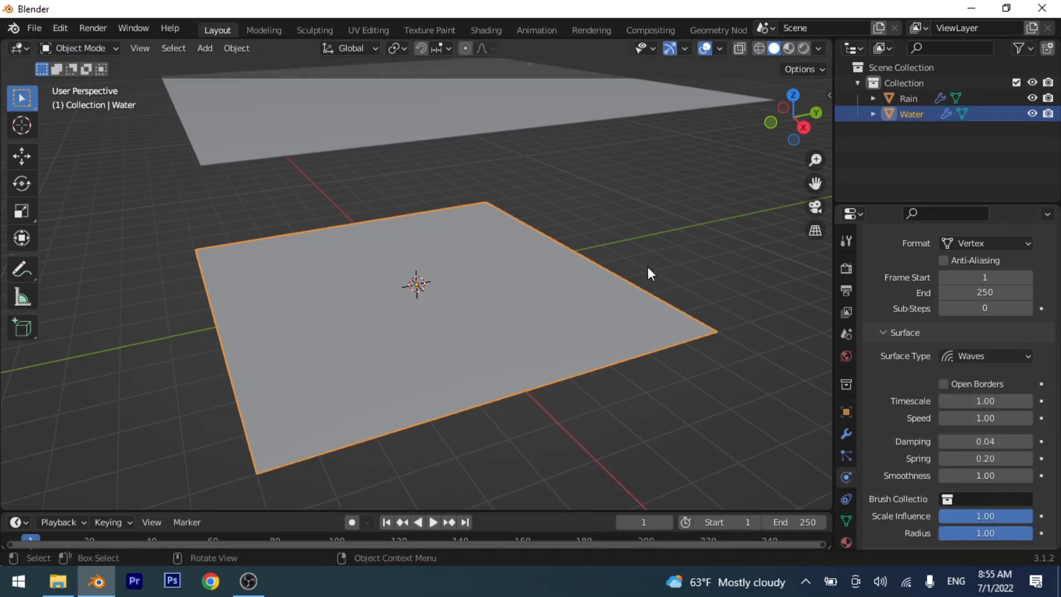
Step: Play the animation with overlays temporarily hidden and examine how the Water surface reacts to the falling particles
key(space)
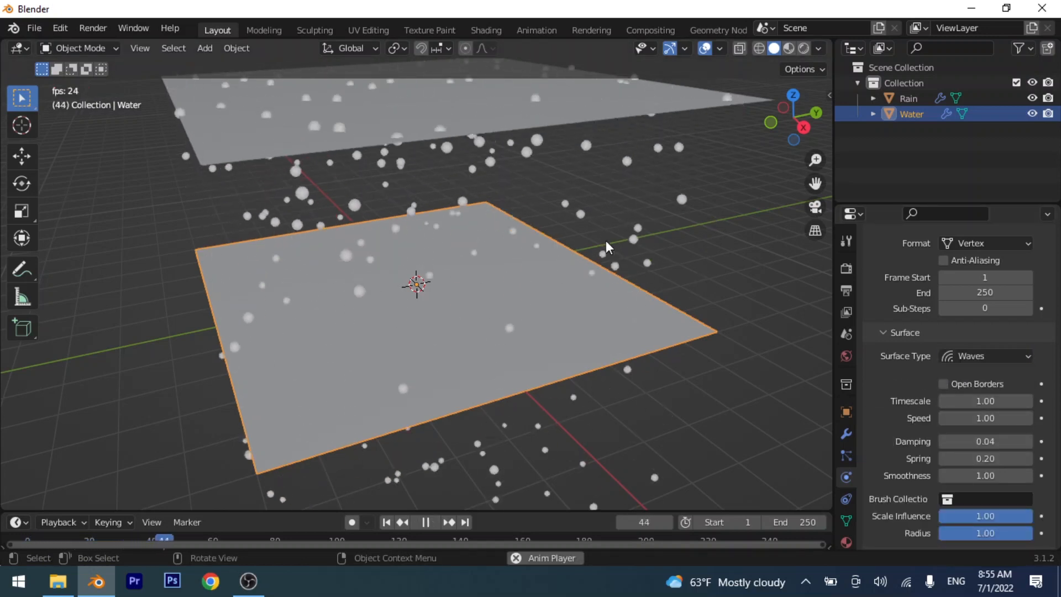
scroll(635, 245, up, 3)
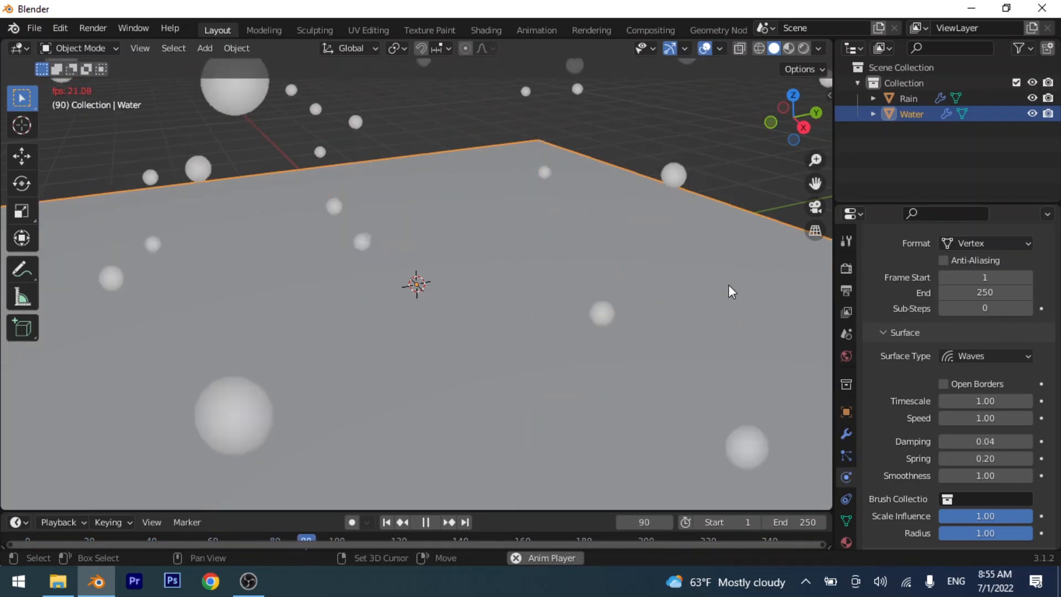
key(shift+alt+z)
drag(791, 119, 857, 80)
scroll(608, 352, down, 7)
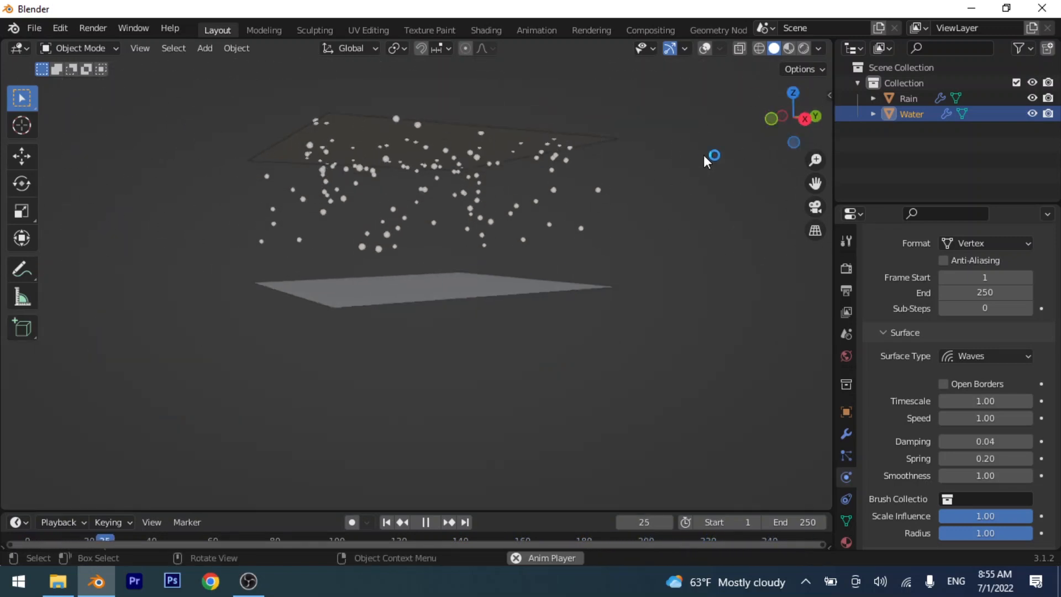
drag(778, 125, 819, 130)
scroll(641, 238, up, 7)
scroll(640, 239, down, 7)
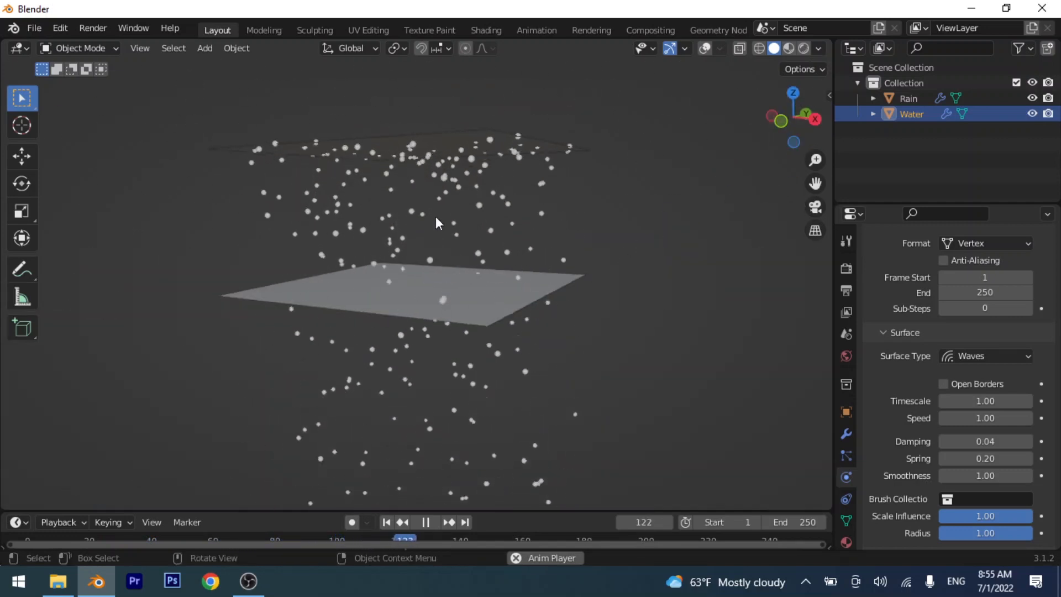
key(shift+alt+z)
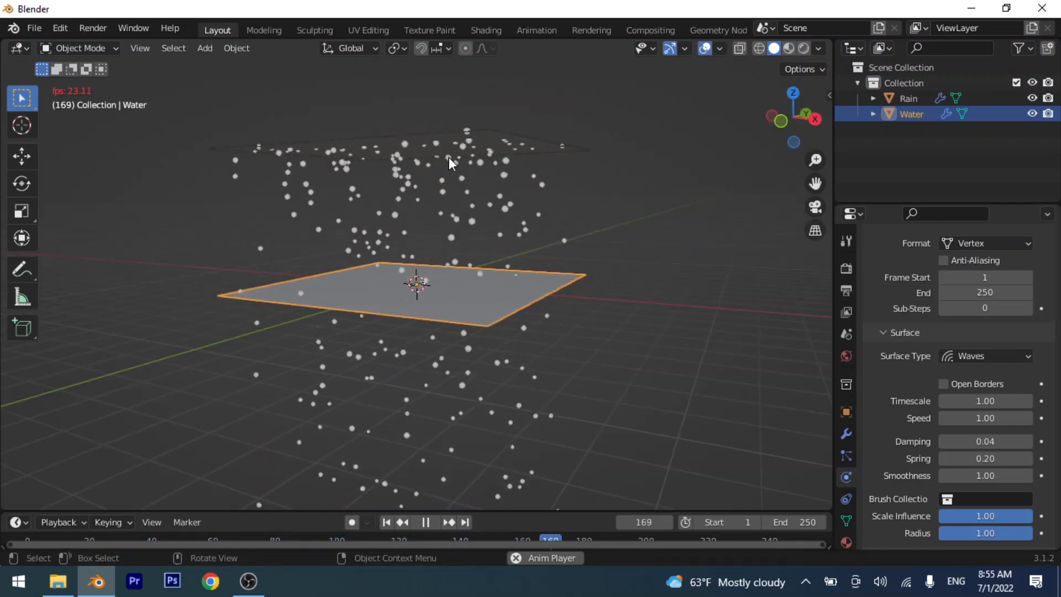
key(Escape)
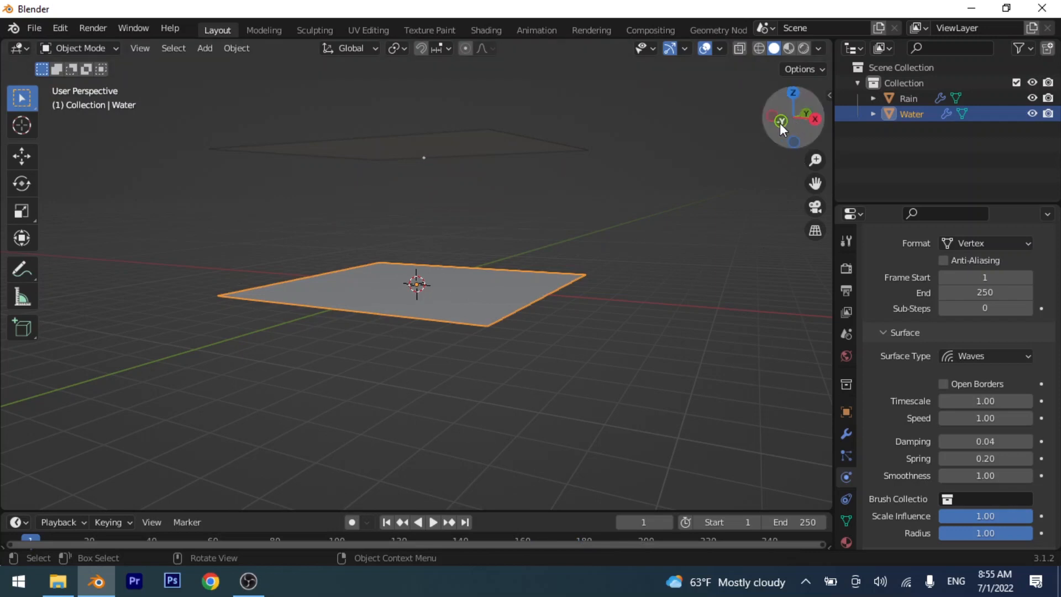
Step: Set the paint source of the Rain plane's brush to Particle System, assign ParticleSystem, and preview the animation
drag(781, 129, 705, 136)
click(432, 154)
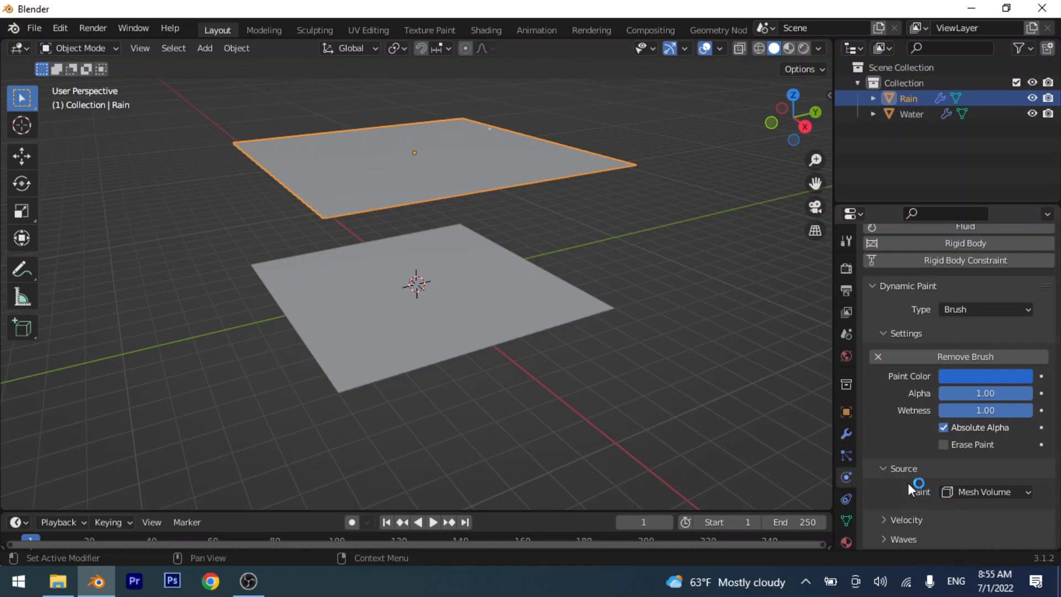
scroll(907, 475, up, 1)
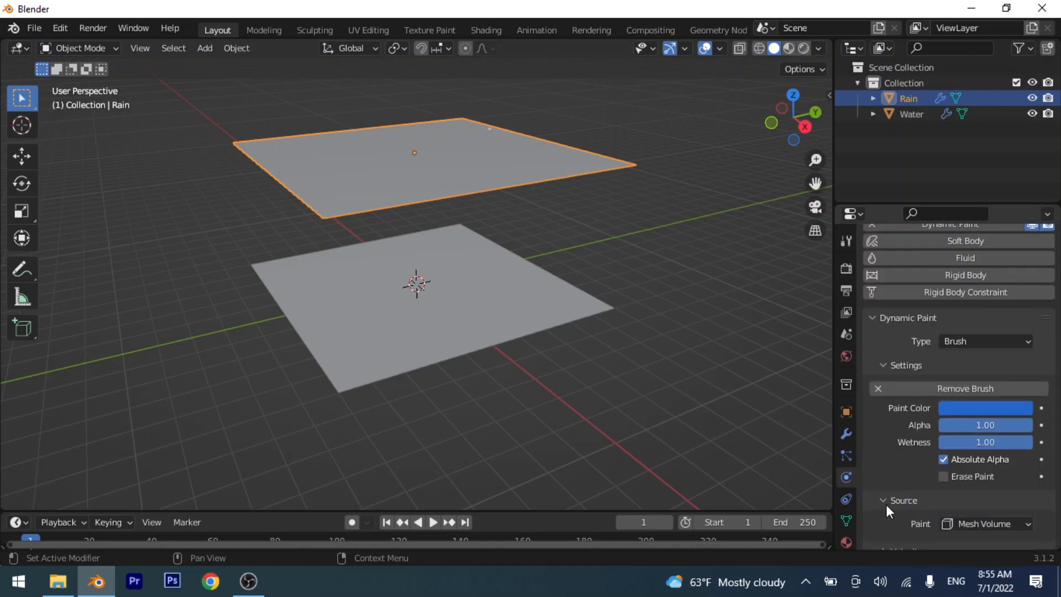
scroll(906, 493, down, 1)
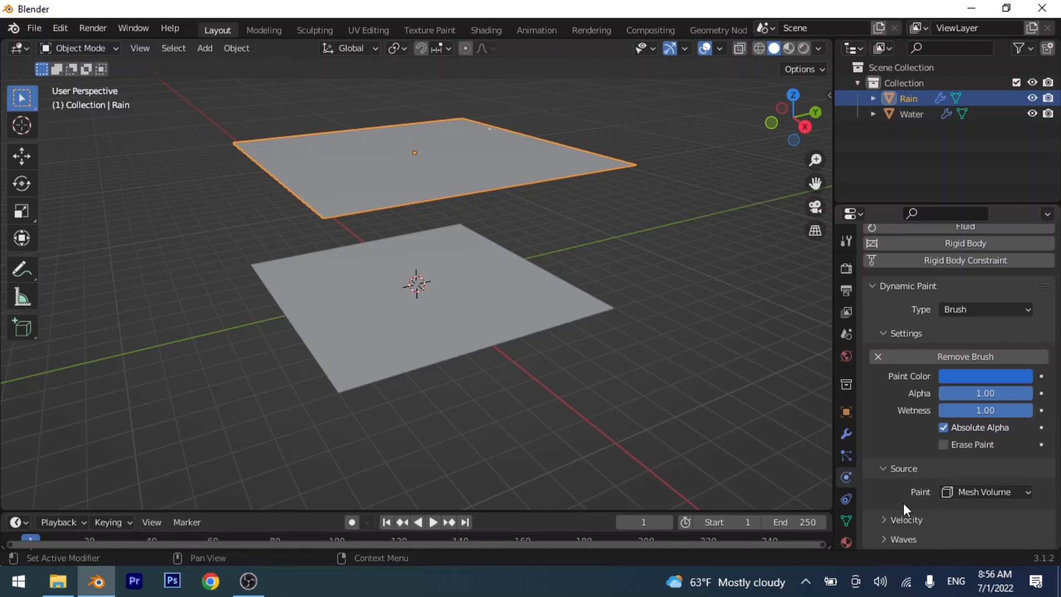
click(959, 491)
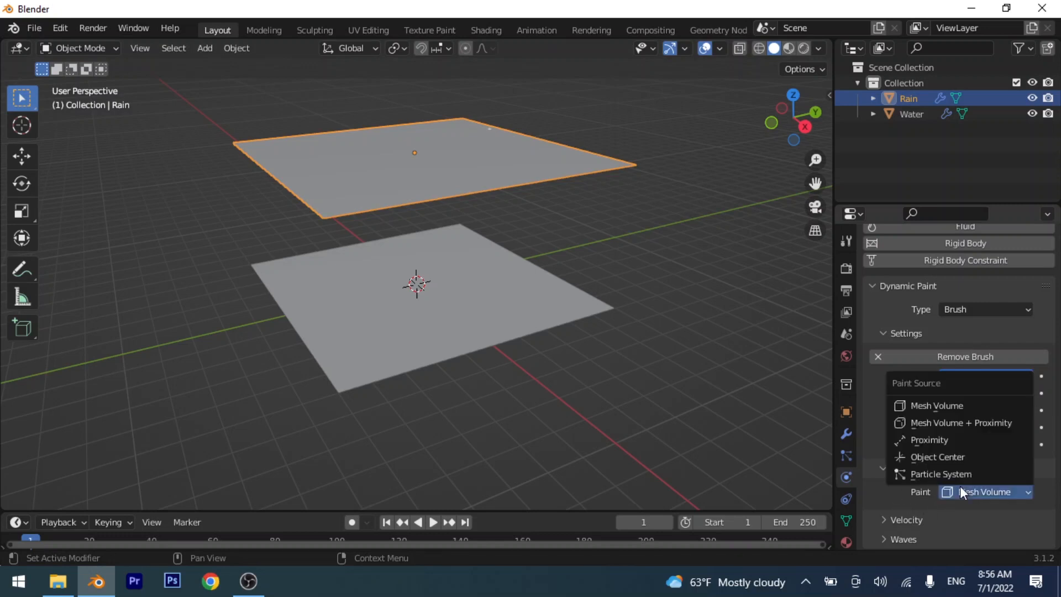
click(962, 475)
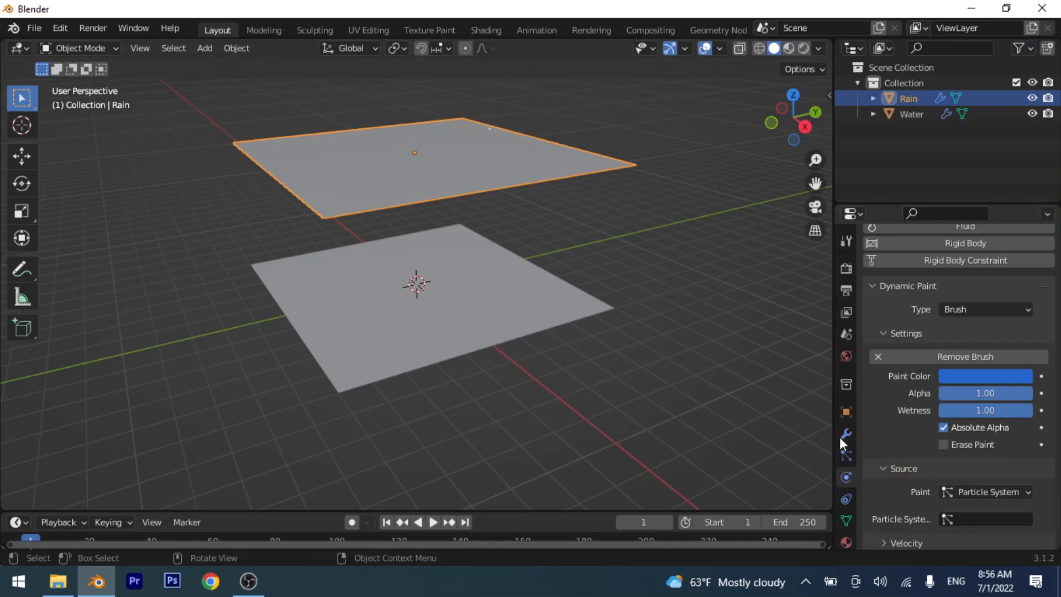
scroll(998, 466, down, 1)
click(988, 496)
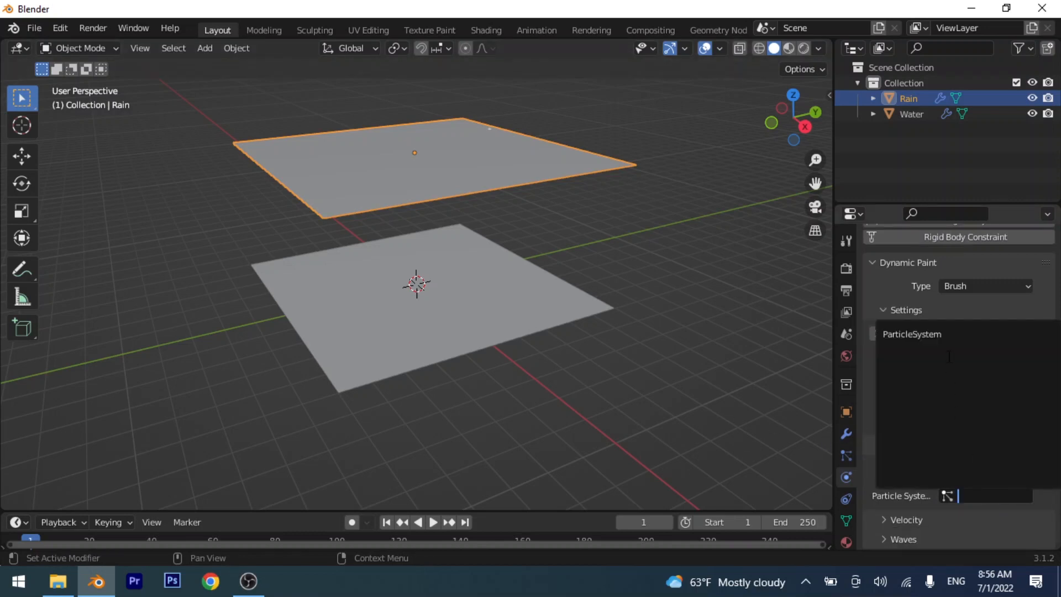
click(949, 333)
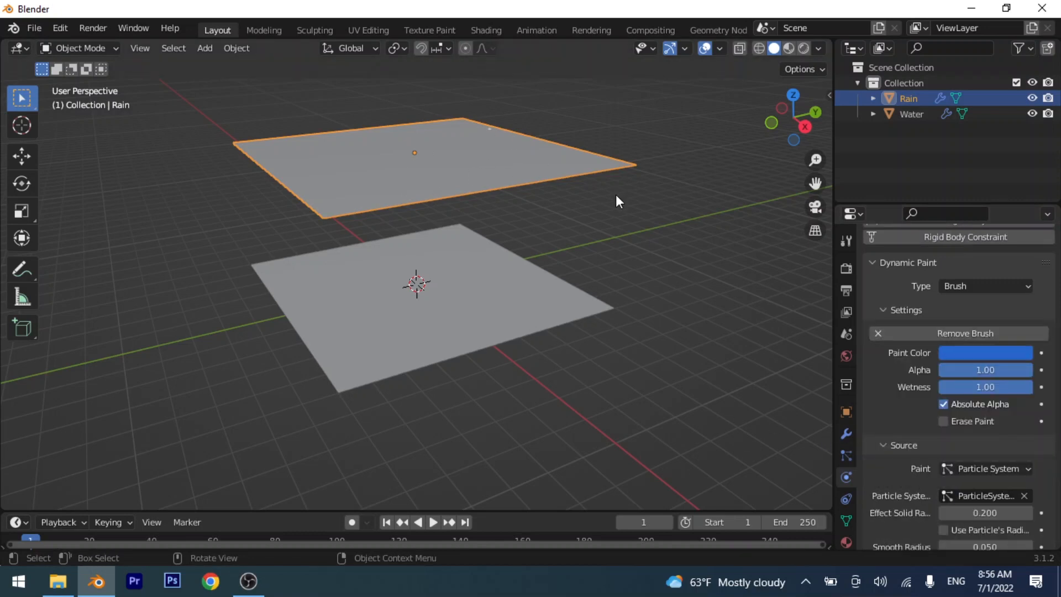
key(space)
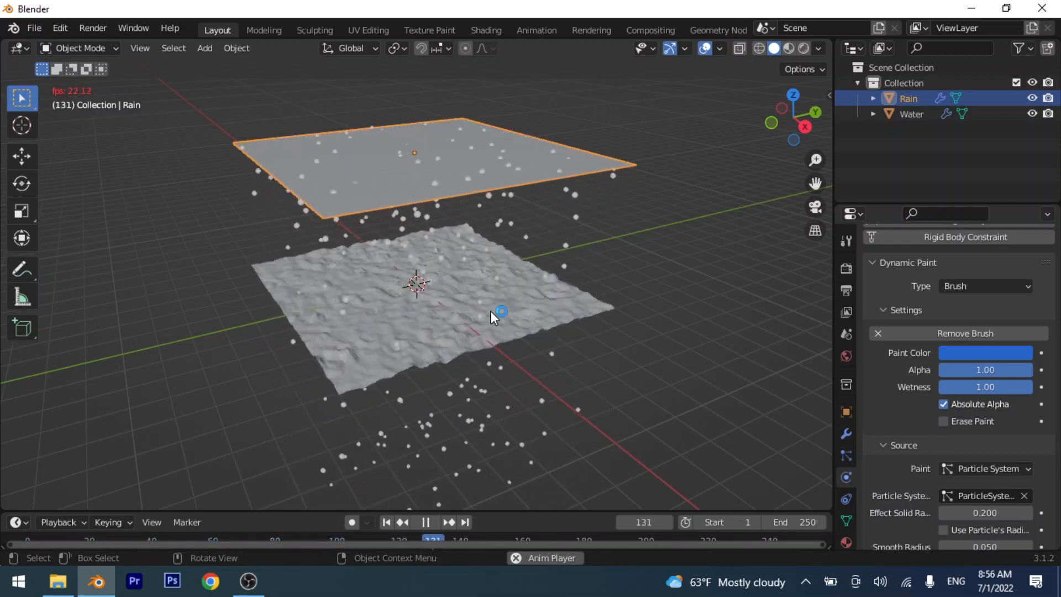
key(space)
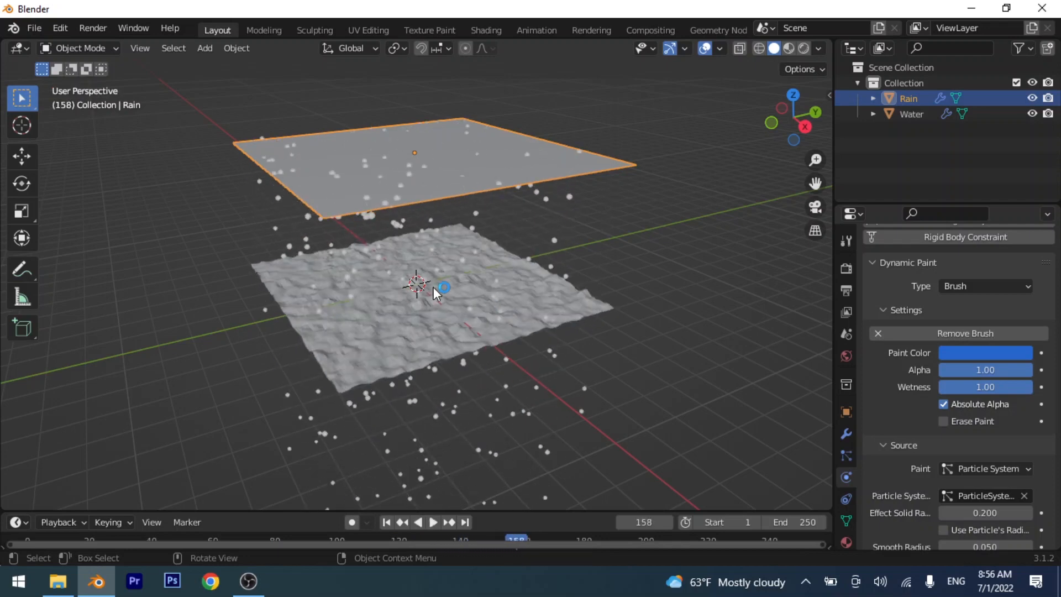
Step: Apply smooth shading to the Water plane and preview the ripples in the animation
scroll(464, 290, up, 8)
click(481, 294)
right_click(482, 295)
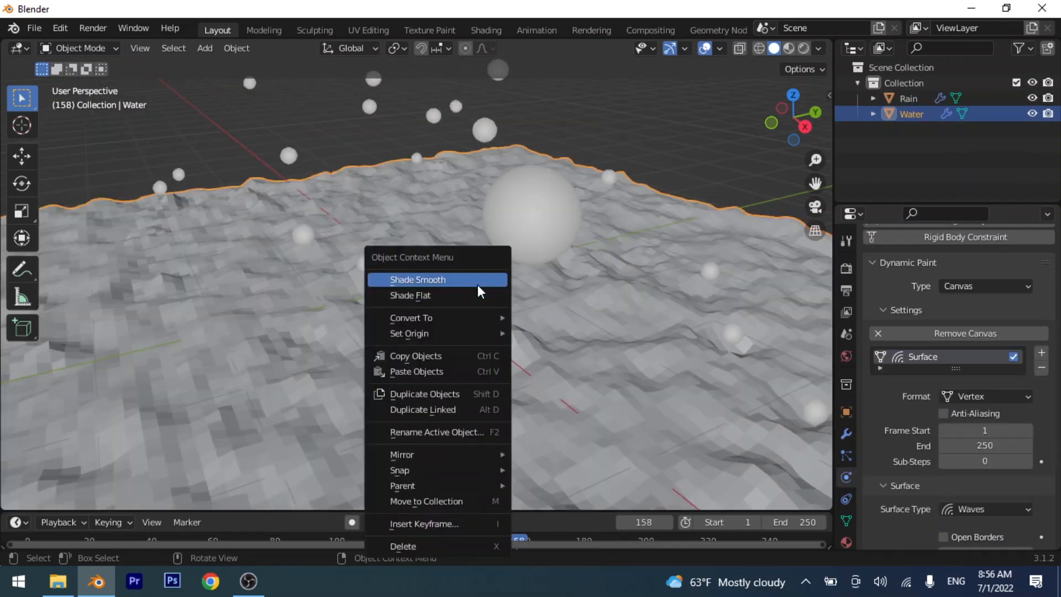
click(477, 285)
scroll(478, 288, down, 6)
key(space)
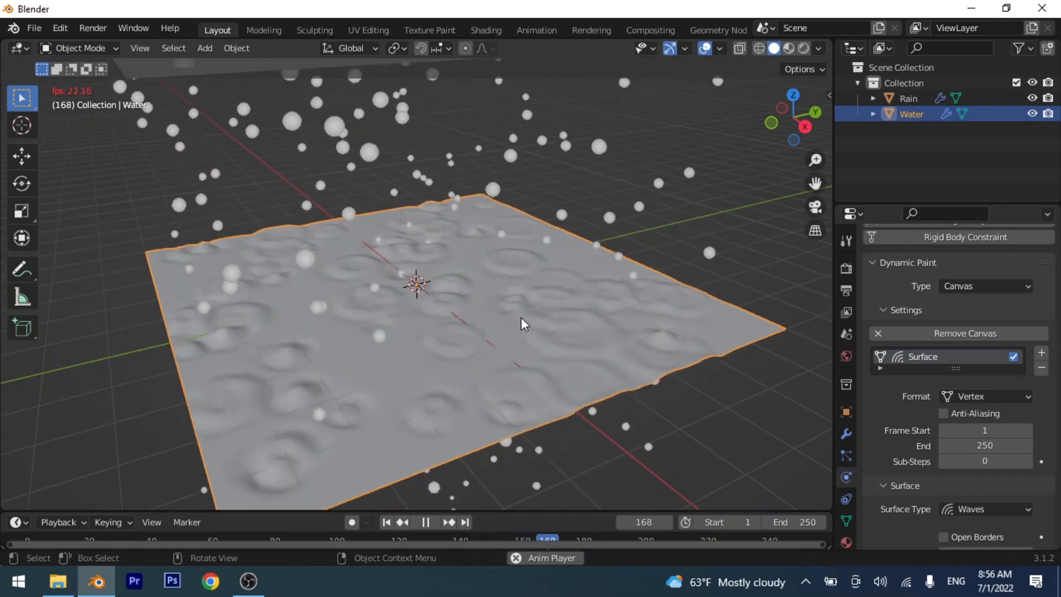
key(space)
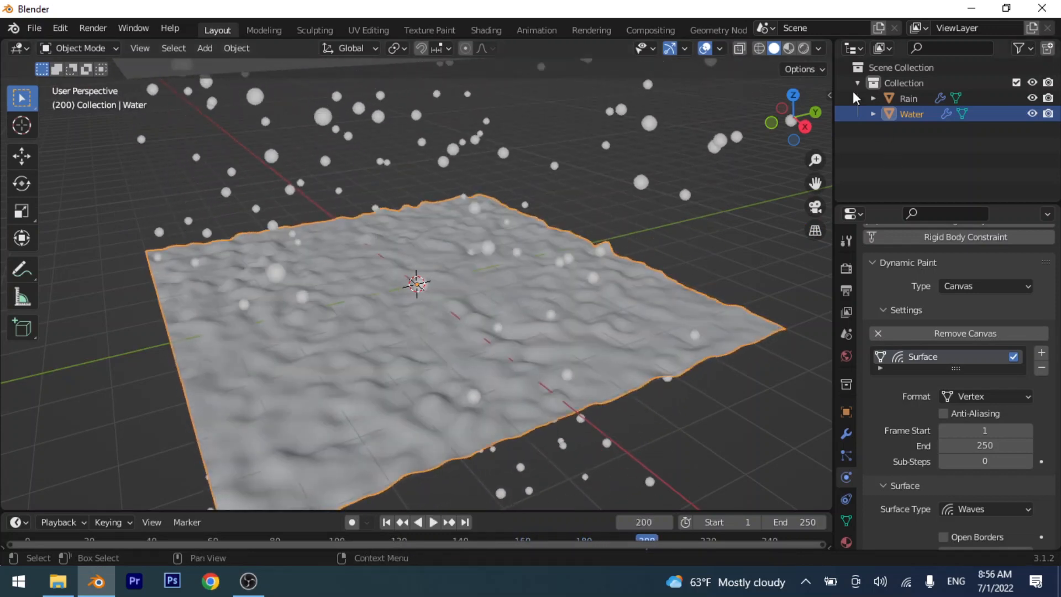
Step: Set the number of particles emitted by the Rain plane to 100
drag(771, 124, 763, 293)
middle_drag(381, 419, 460, 122)
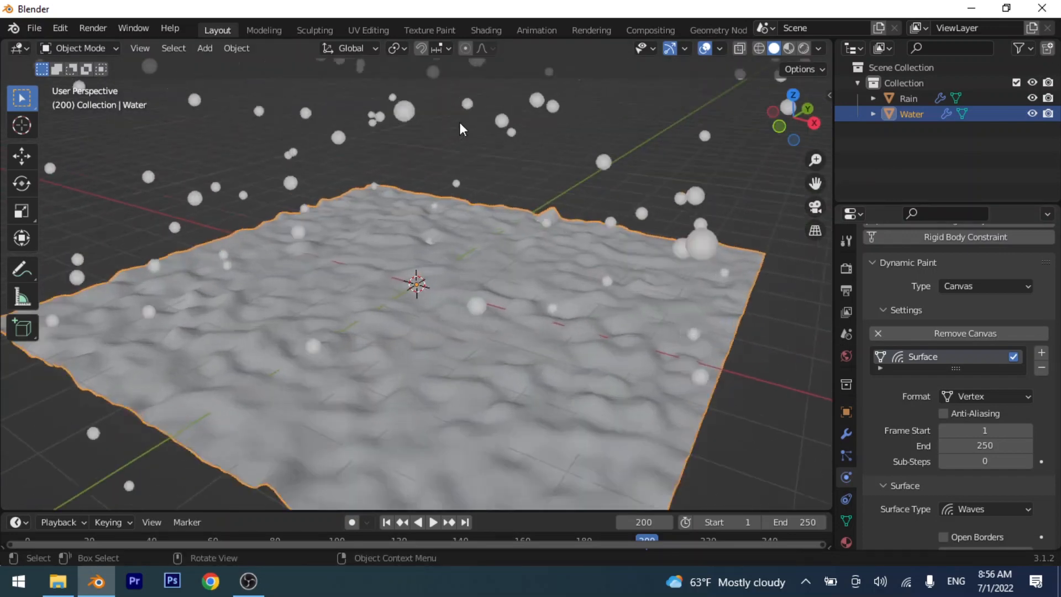
scroll(478, 154, down, 3)
click(492, 126)
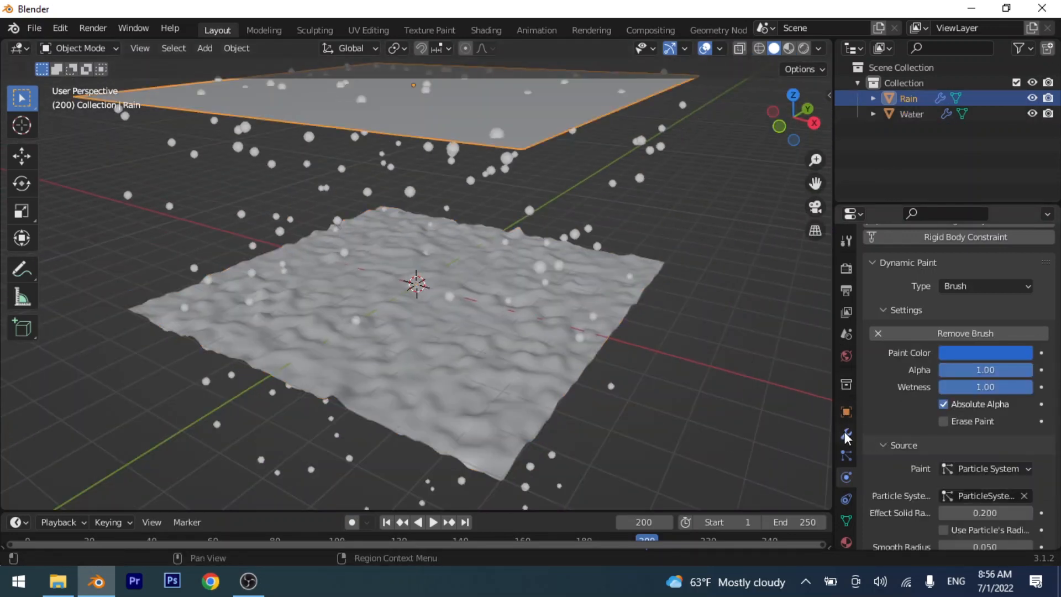
click(846, 435)
click(848, 462)
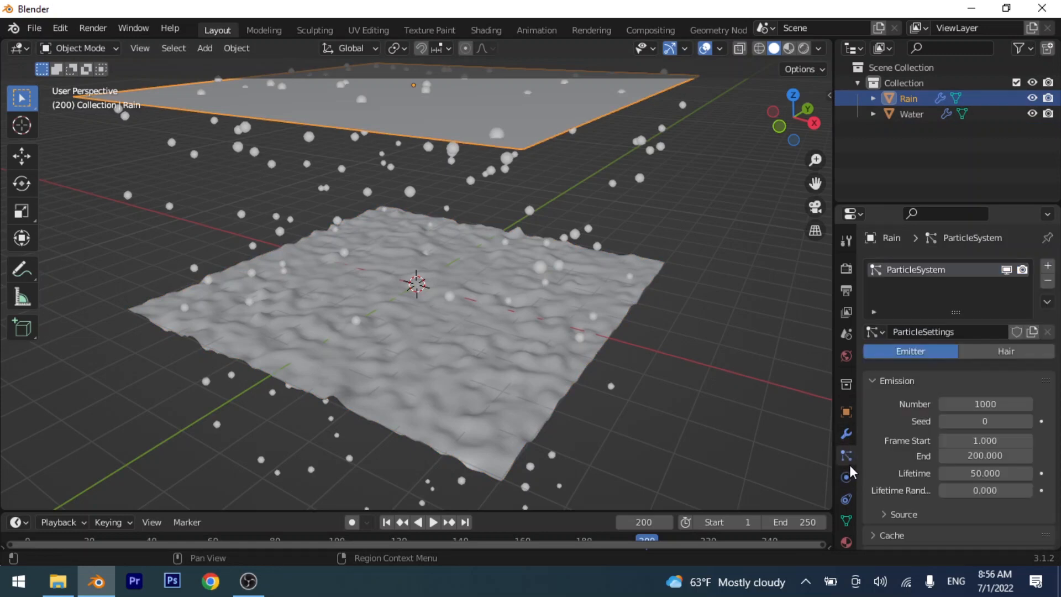
scroll(936, 393, down, 3)
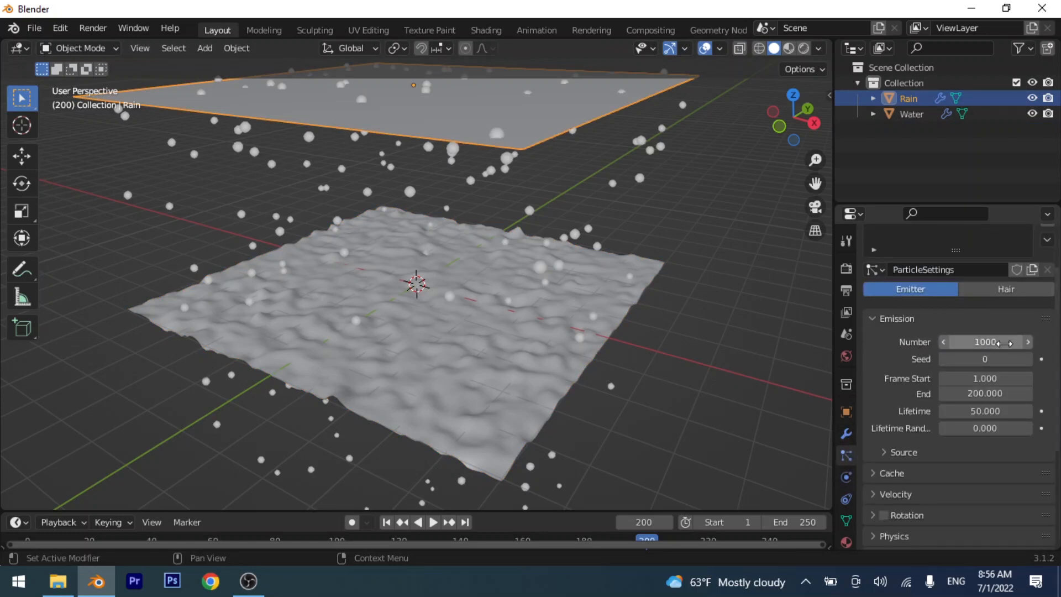
click(1005, 344)
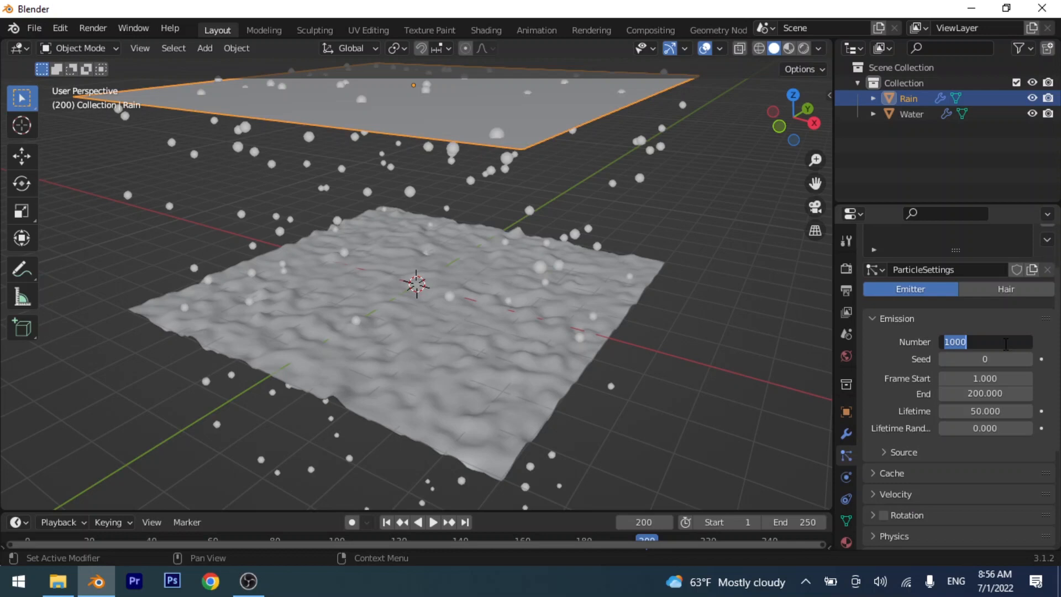
text(100)
key(Return)
Step: Play the animation and examine the ripples on the Water surface up close and from another angle
key(space)
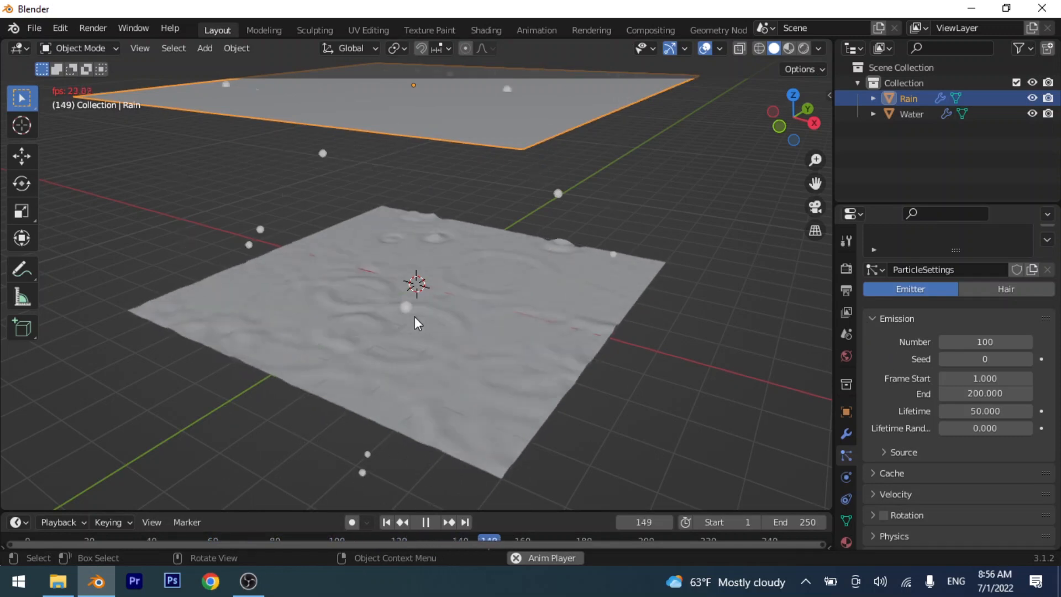
key(space)
scroll(561, 297, down, 2)
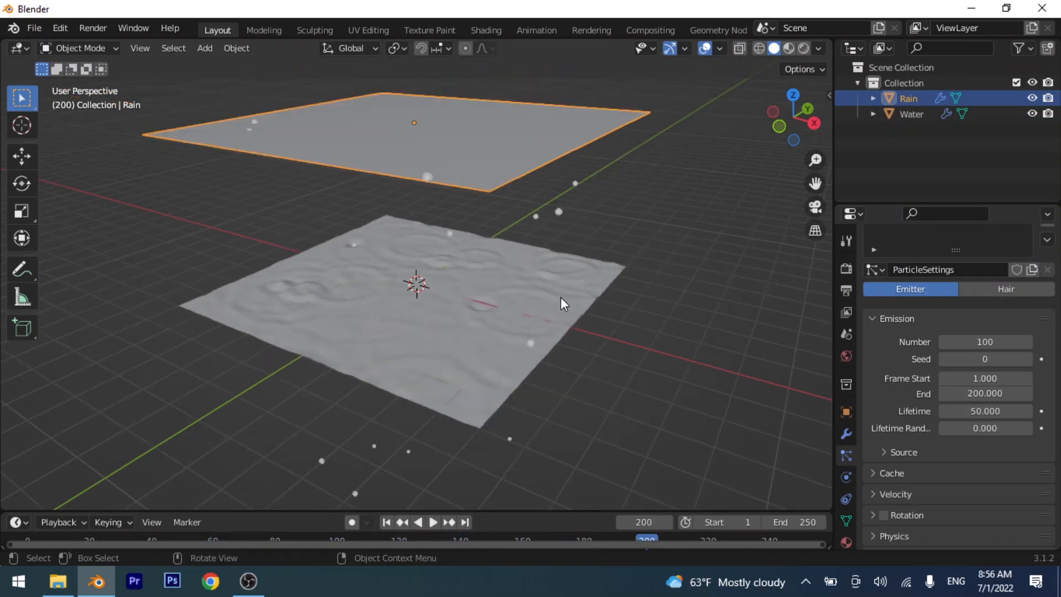
scroll(570, 300, up, 6)
scroll(654, 308, up, 2)
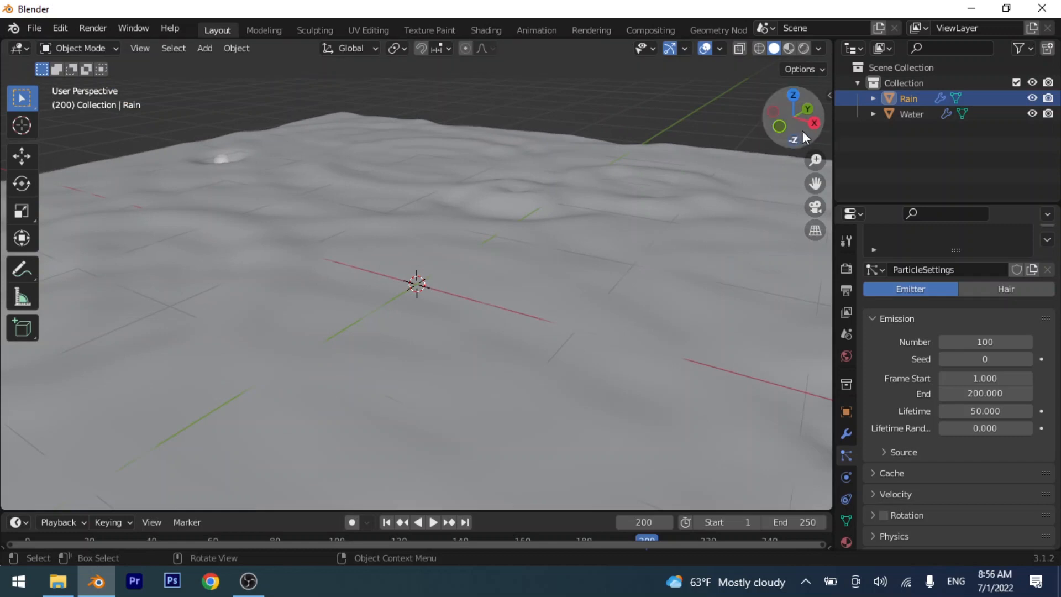
drag(810, 121, 771, 103)
scroll(631, 325, down, 6)
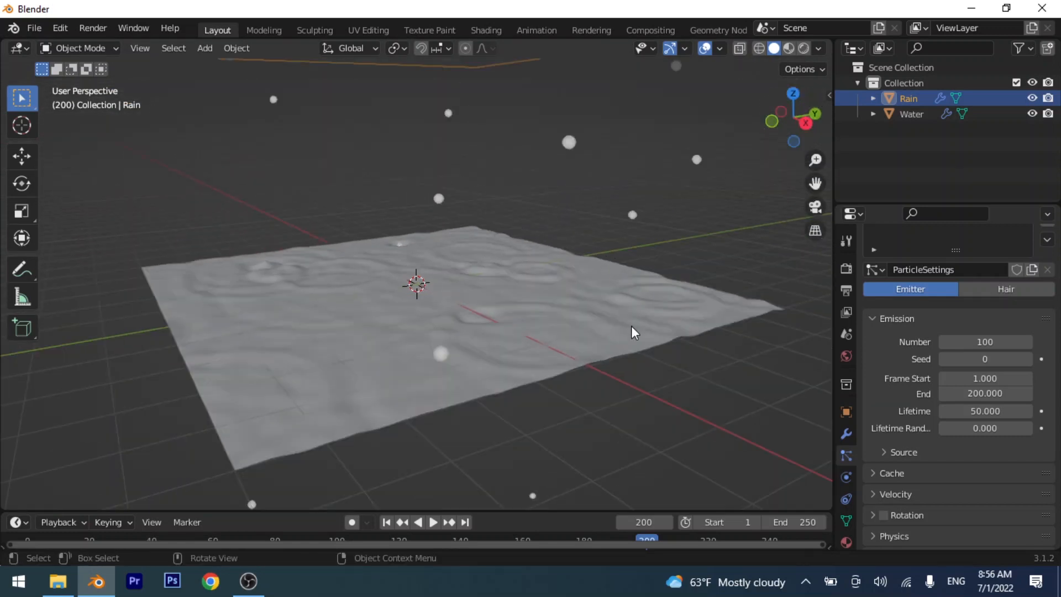
Step: Select the Water plane and look over the modifiers available for it
click(578, 307)
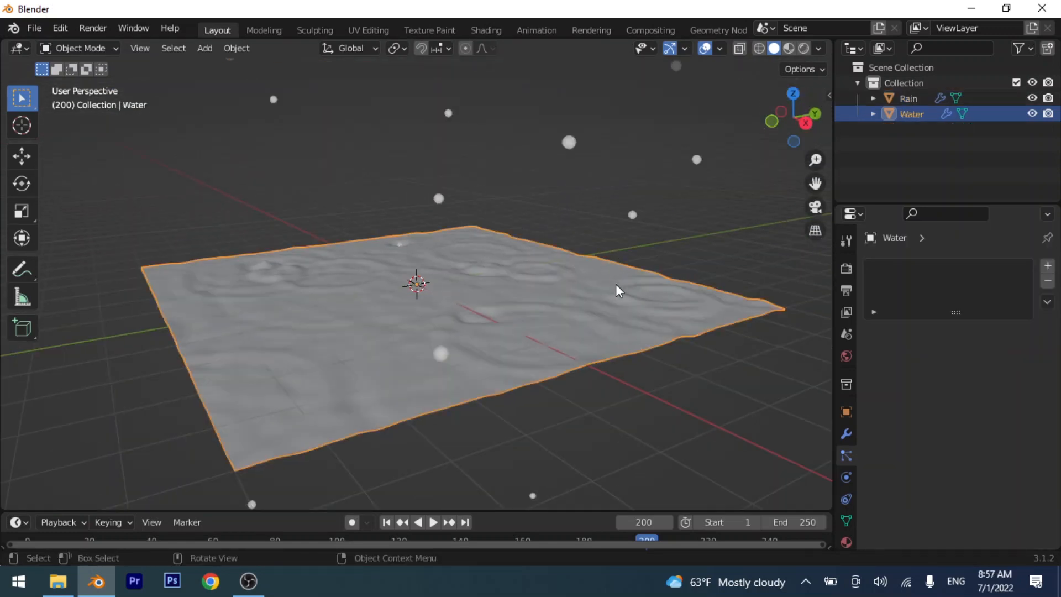
click(845, 434)
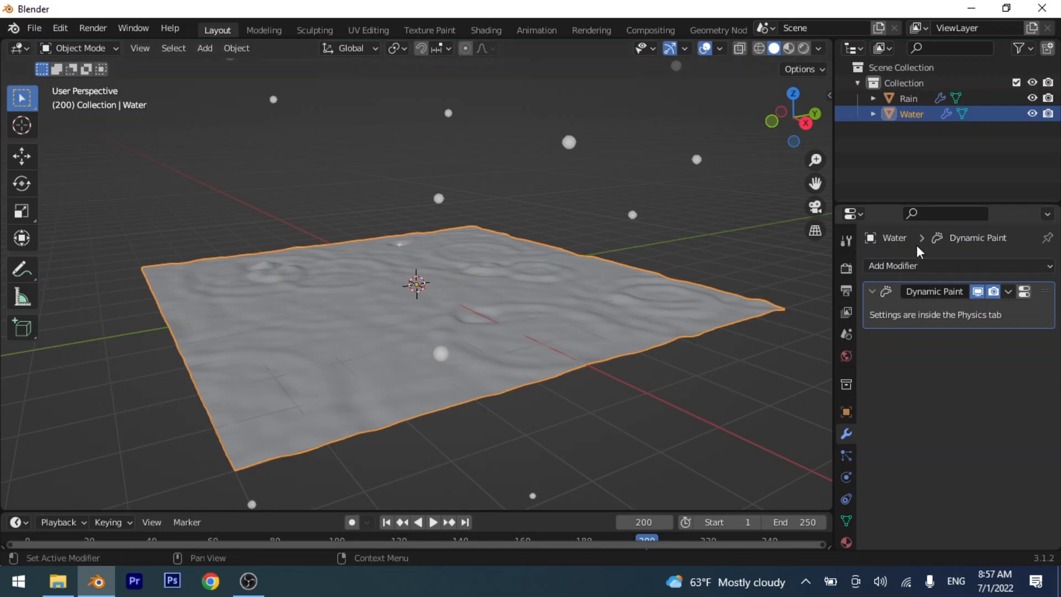
click(911, 265)
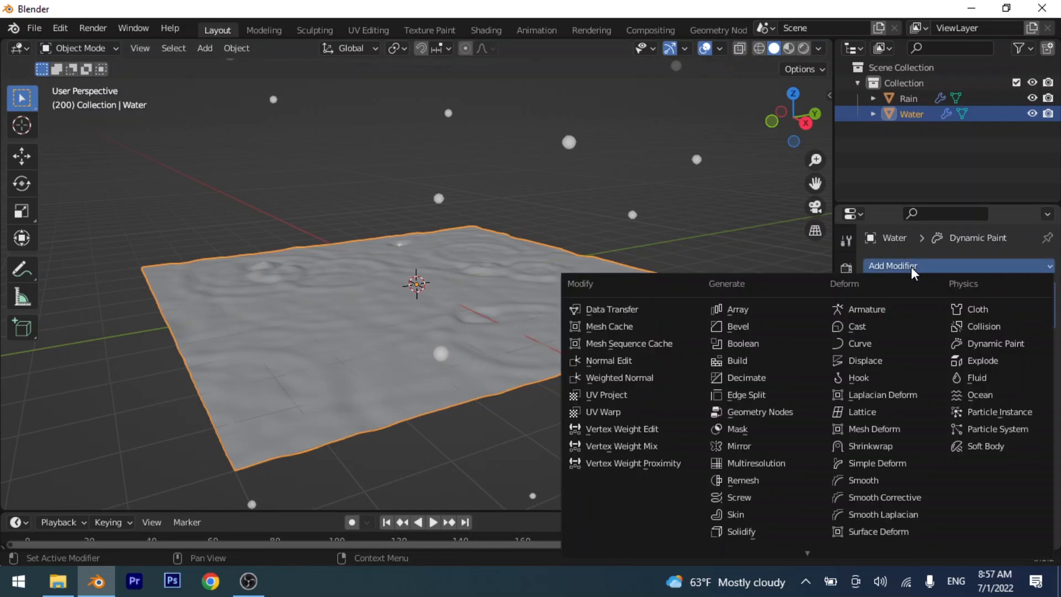
middle_drag(507, 185, 479, 280)
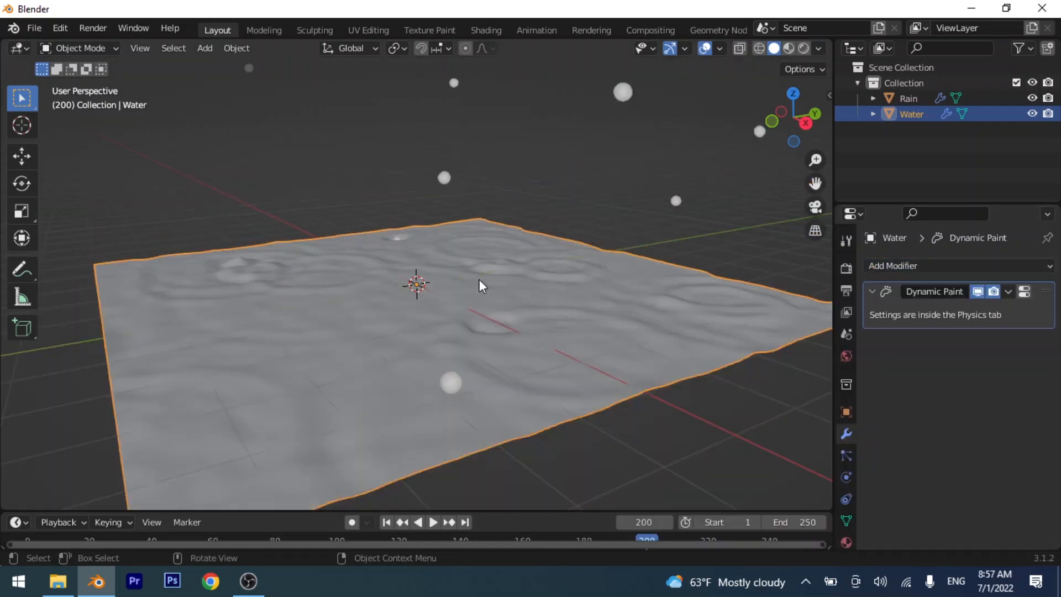
Step: Try the Rendered viewport shading, then switch the viewport to Material Preview
drag(775, 122, 832, 132)
scroll(437, 294, down, 2)
scroll(437, 299, up, 2)
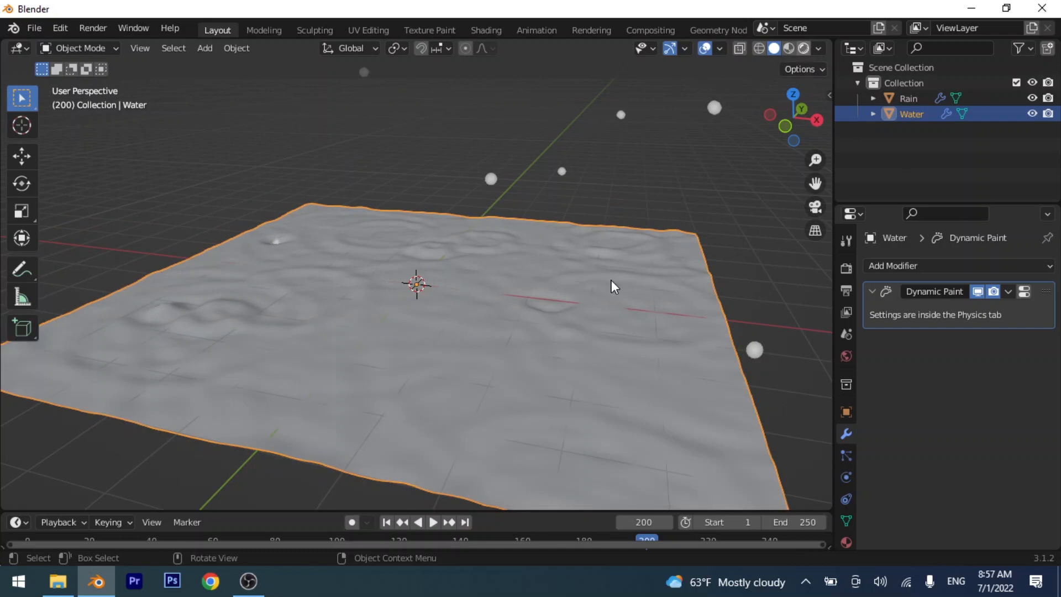
click(802, 48)
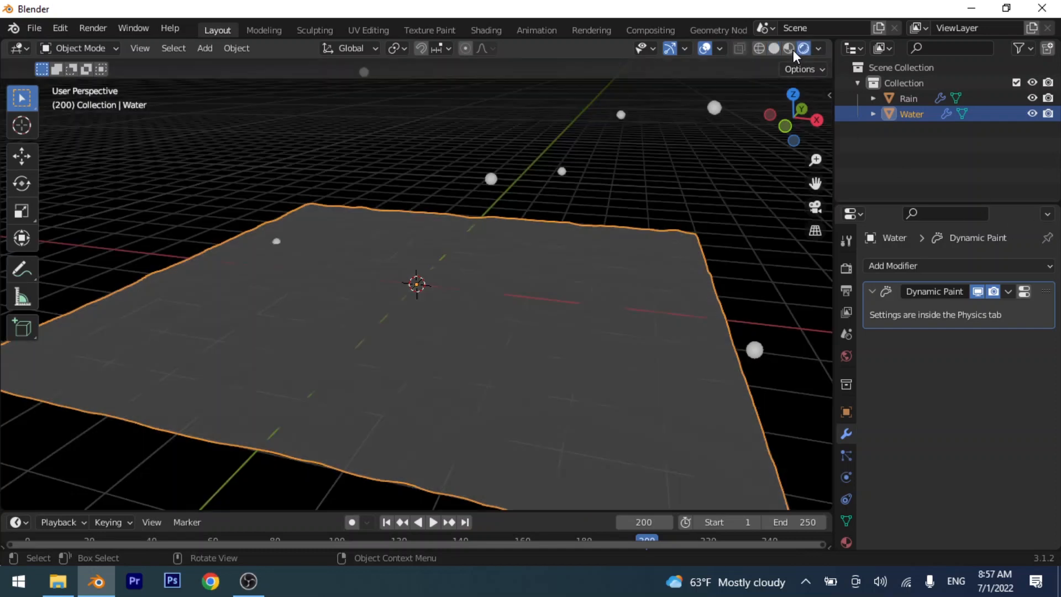
click(790, 48)
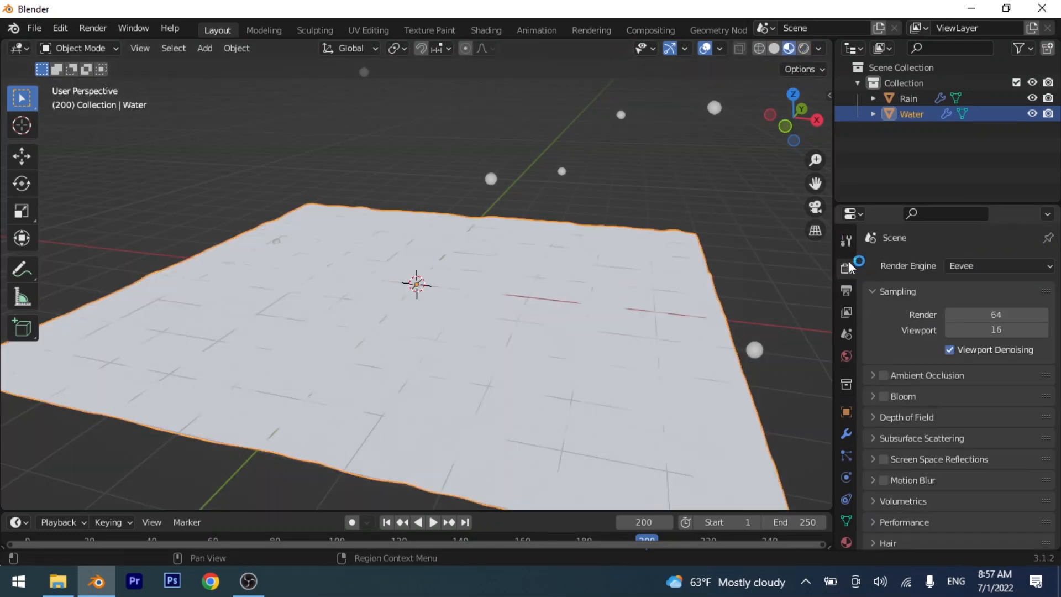
Step: Enable Bloom and Screen Space Reflections in the Eevee render settings
scroll(955, 333, down, 3)
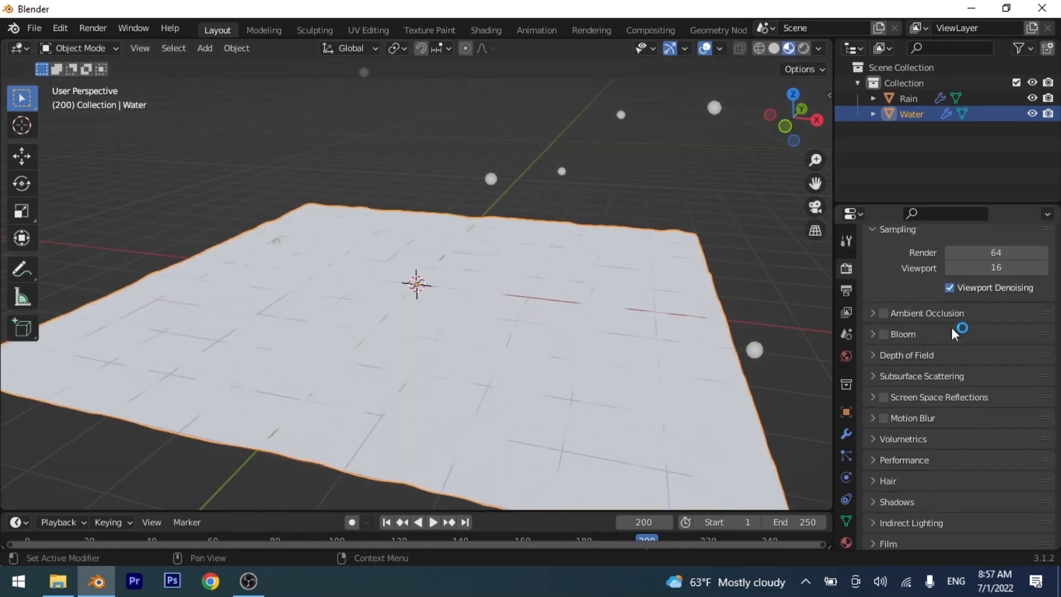
click(884, 334)
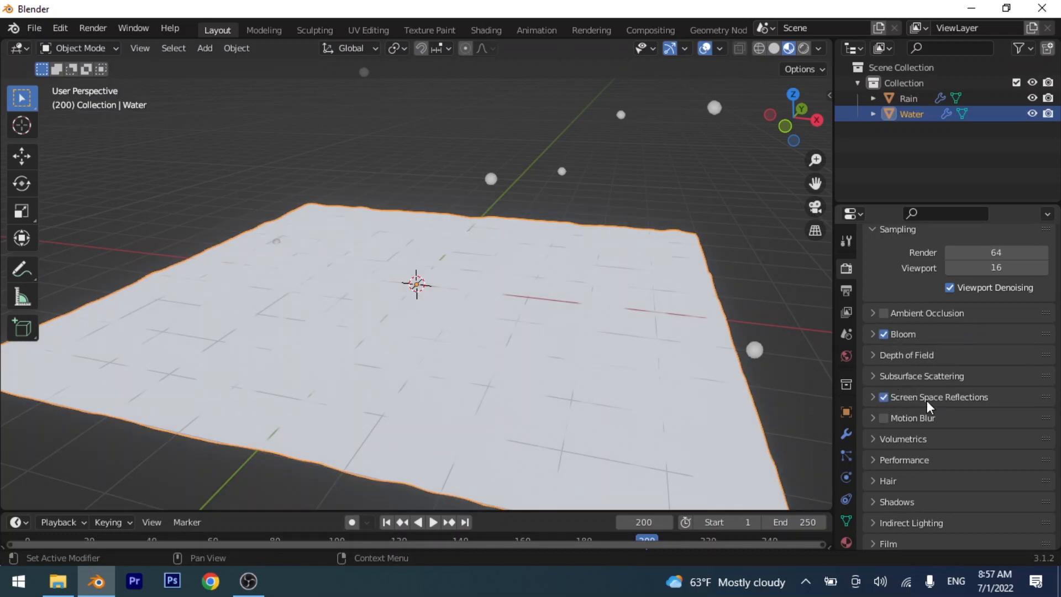
click(876, 400)
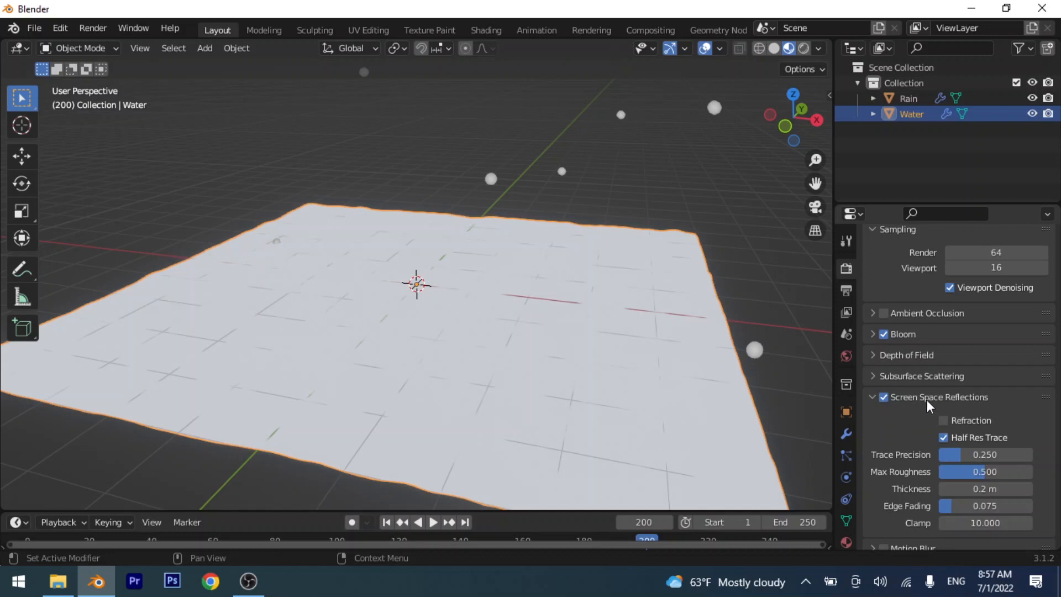
click(901, 395)
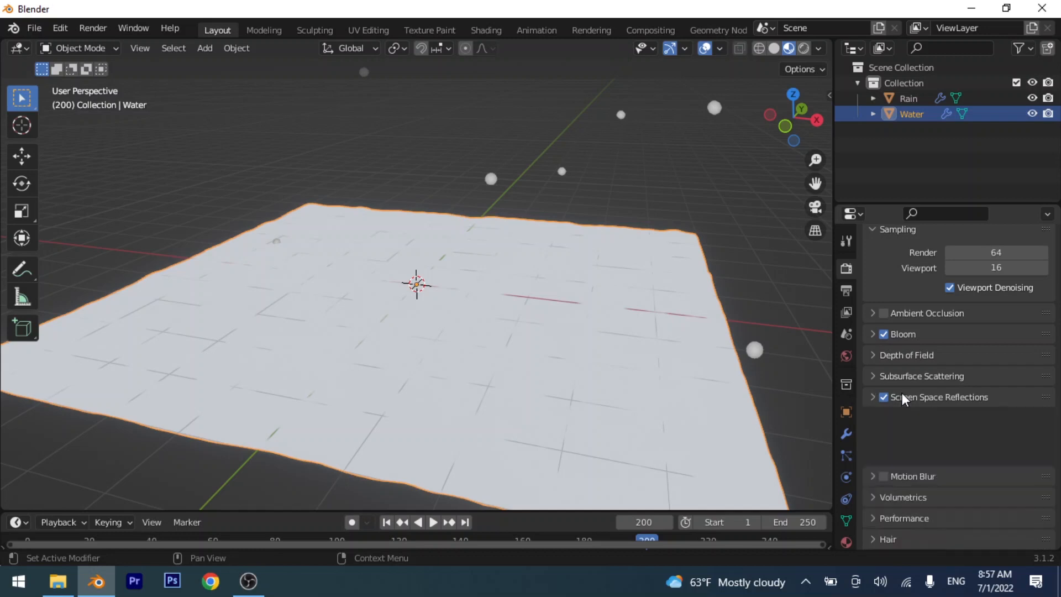
Step: Create a new material for the Water plane and set its surface shader to Glass BSDF
click(850, 536)
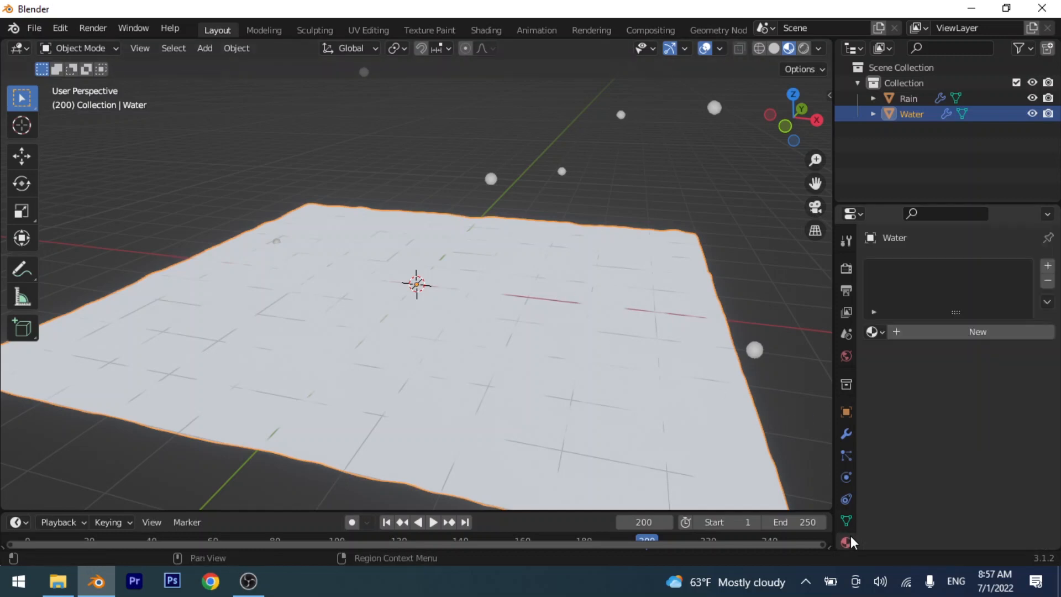
click(976, 332)
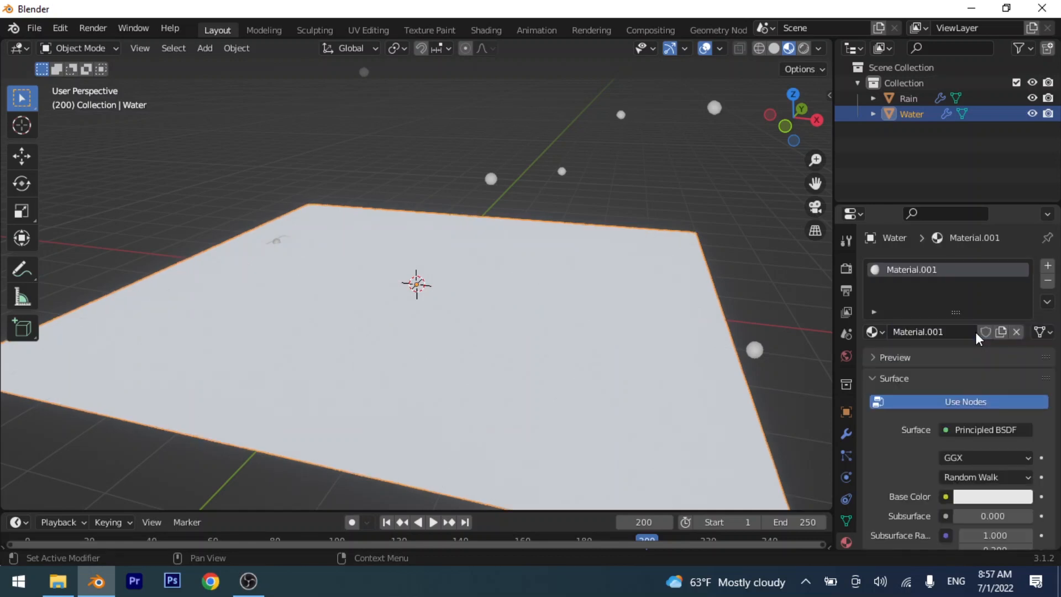
click(979, 430)
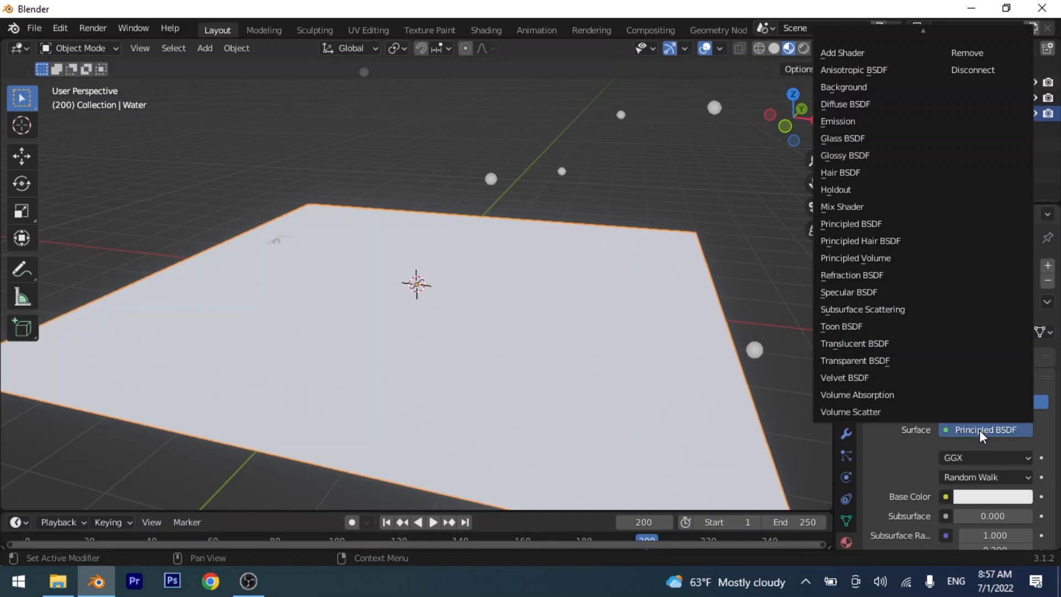
key(g)
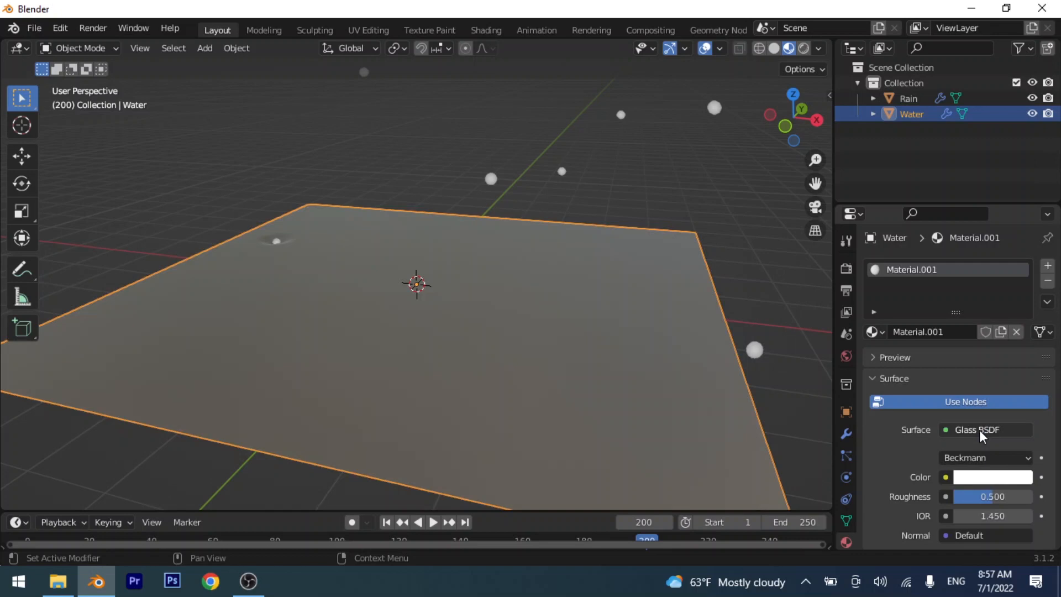
Step: Enable Screen Space Refraction in the Water material's settings
scroll(984, 437, down, 5)
scroll(989, 442, down, 1)
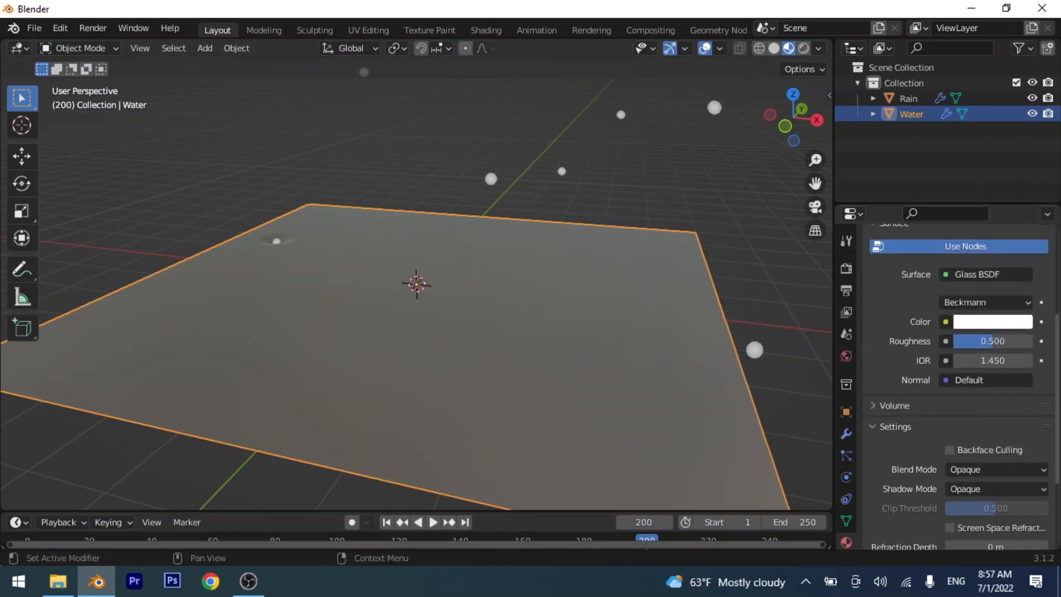
scroll(1003, 434, down, 4)
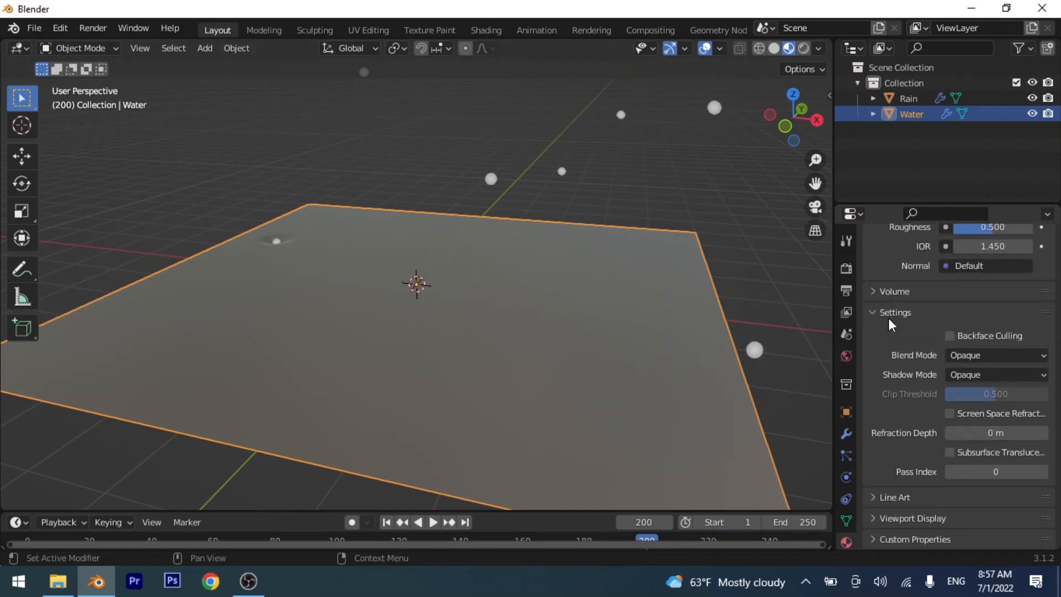
click(978, 415)
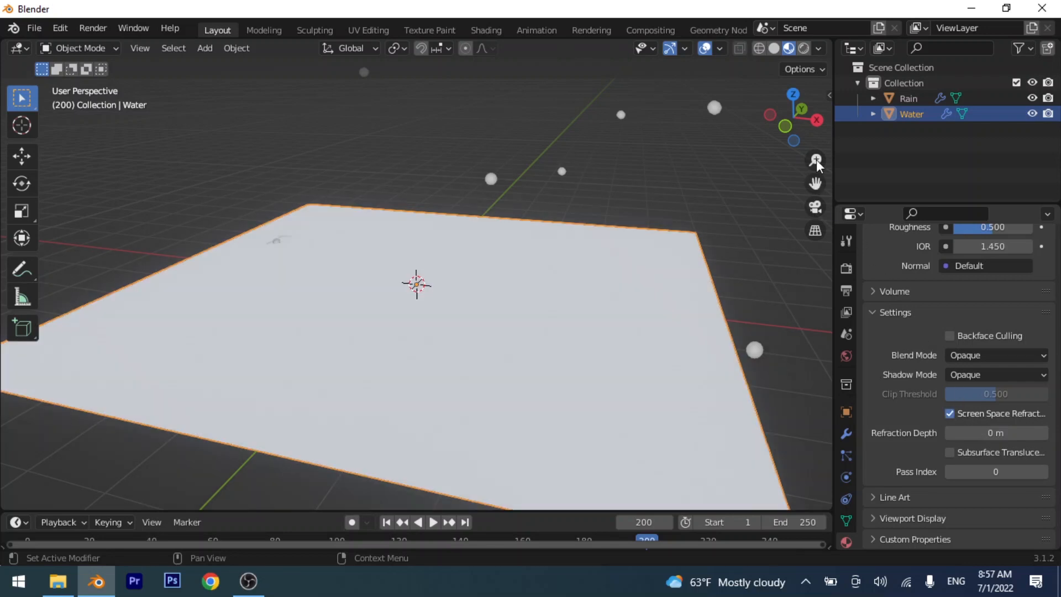
Step: Play the animation and set the Glass BSDF roughness to 0, trying 0.2 for comparison
drag(785, 128, 647, 182)
key(space)
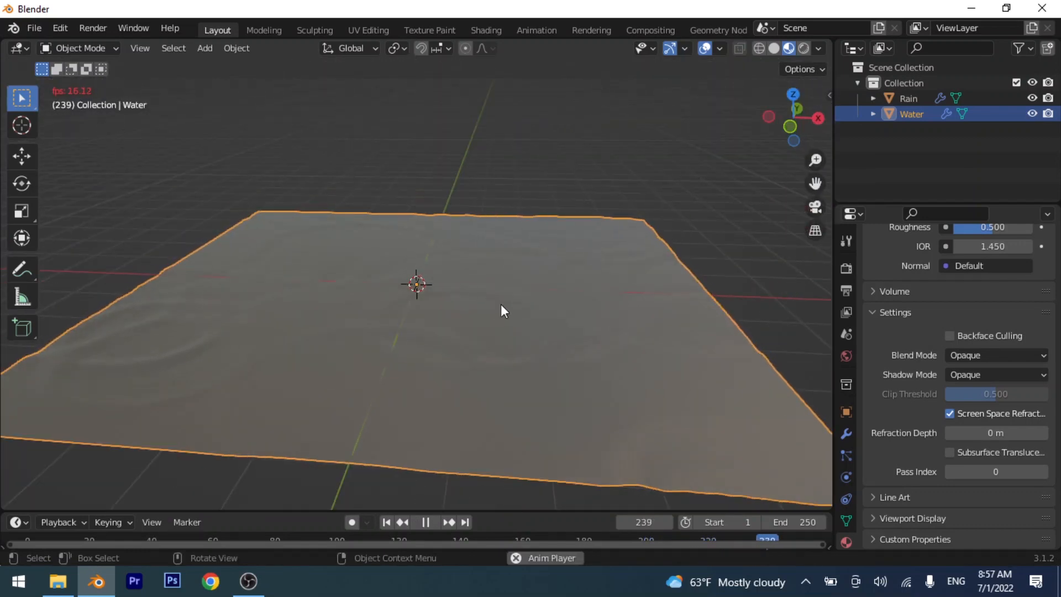
scroll(1029, 382, up, 8)
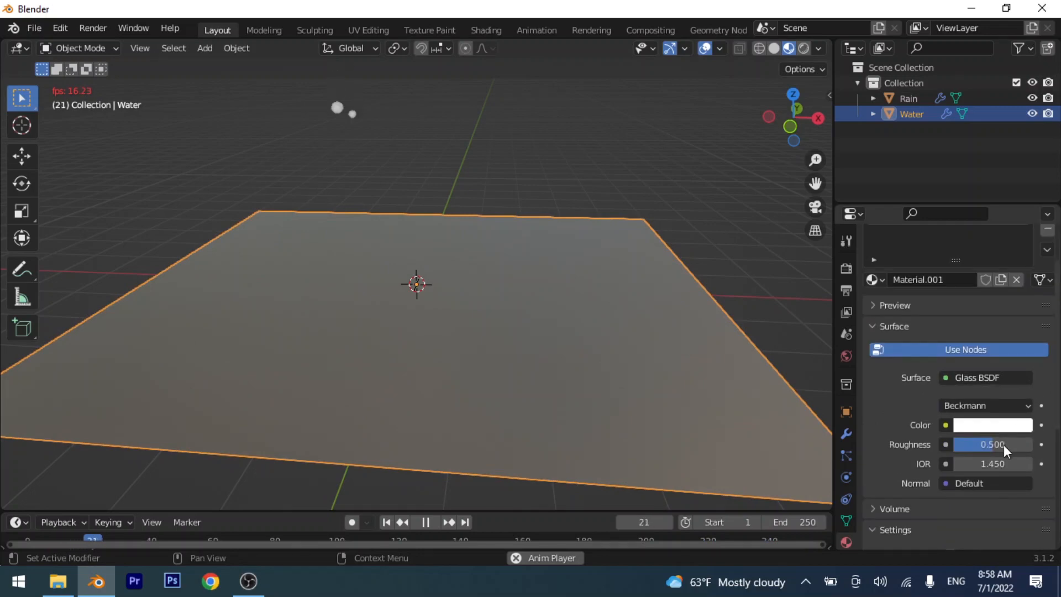
drag(993, 444, 951, 444)
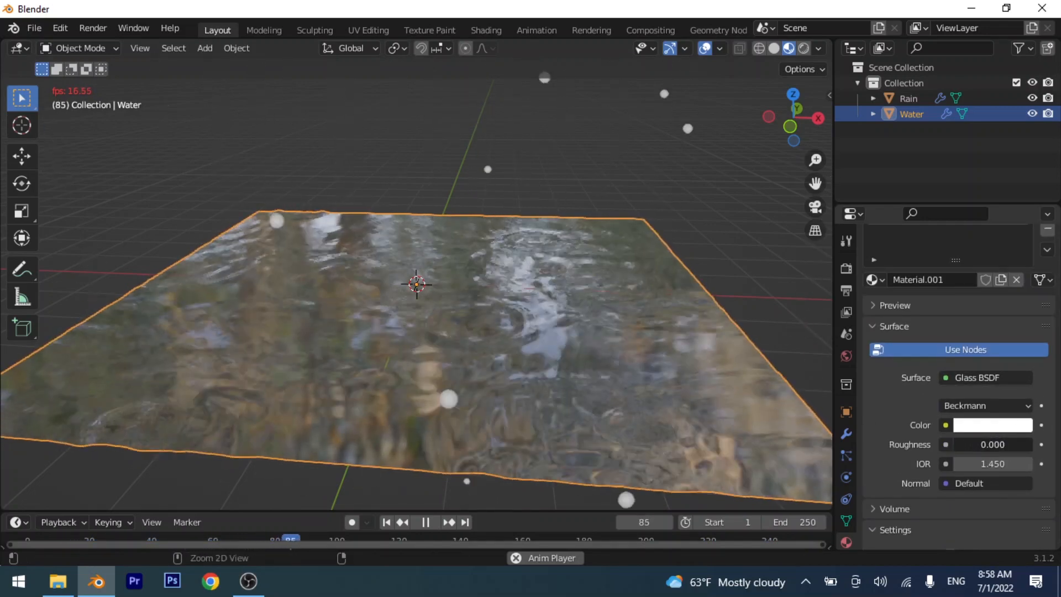
drag(951, 444, 965, 444)
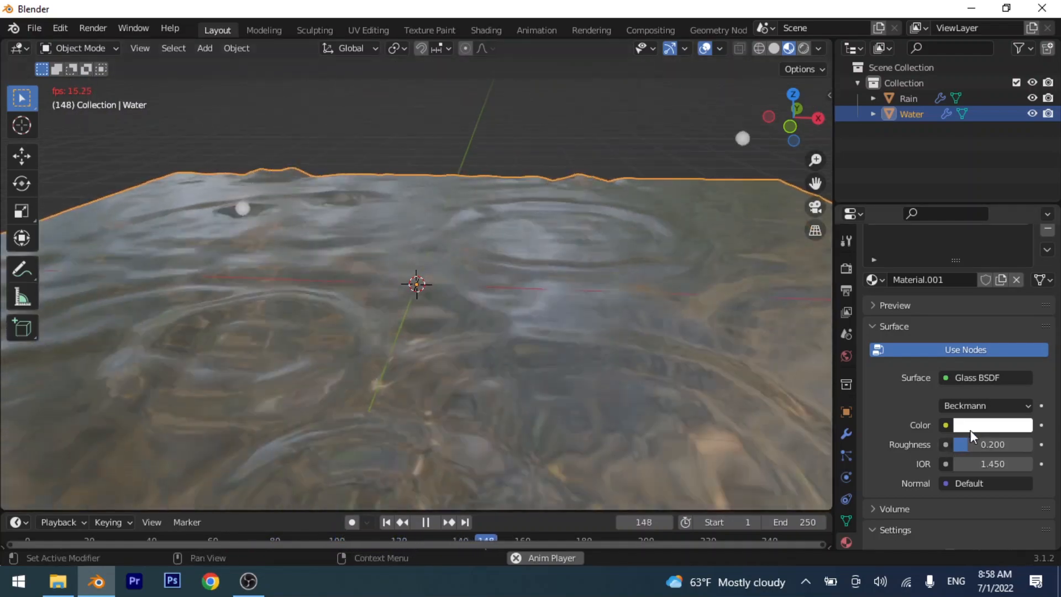
ctrl+drag(966, 444, 951, 444)
Step: Stop the animation and examine the glassy water ripples from near and far
scroll(515, 366, down, 5)
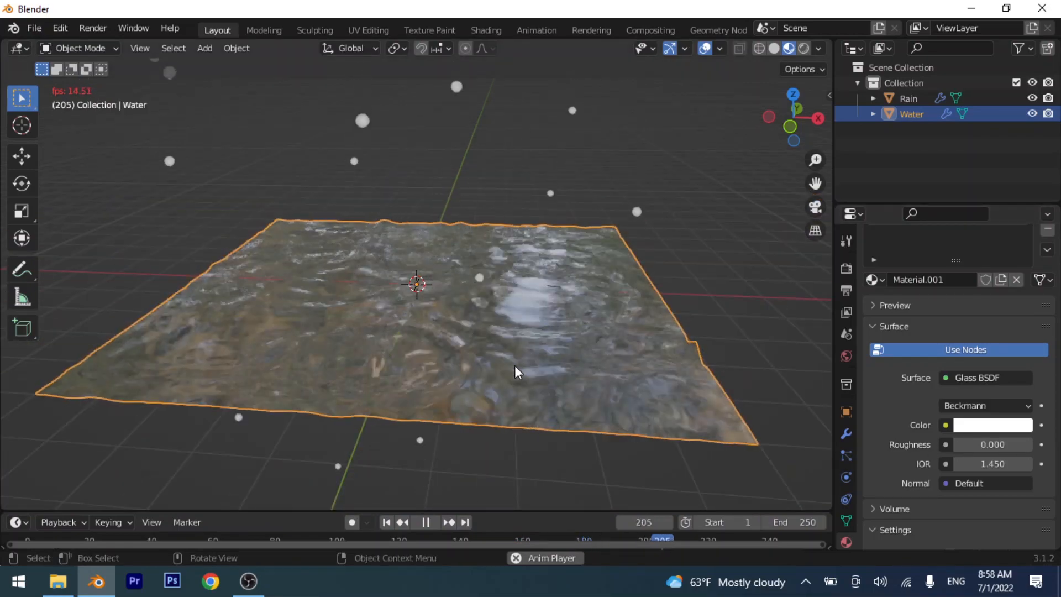
key(space)
scroll(514, 365, up, 5)
scroll(688, 283, down, 3)
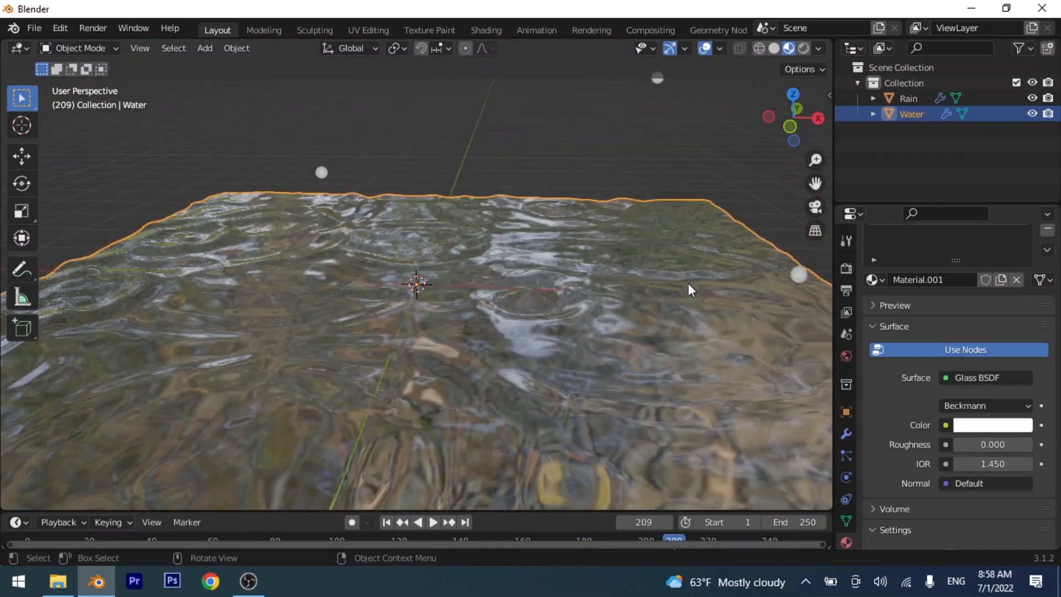
drag(823, 121, 928, 126)
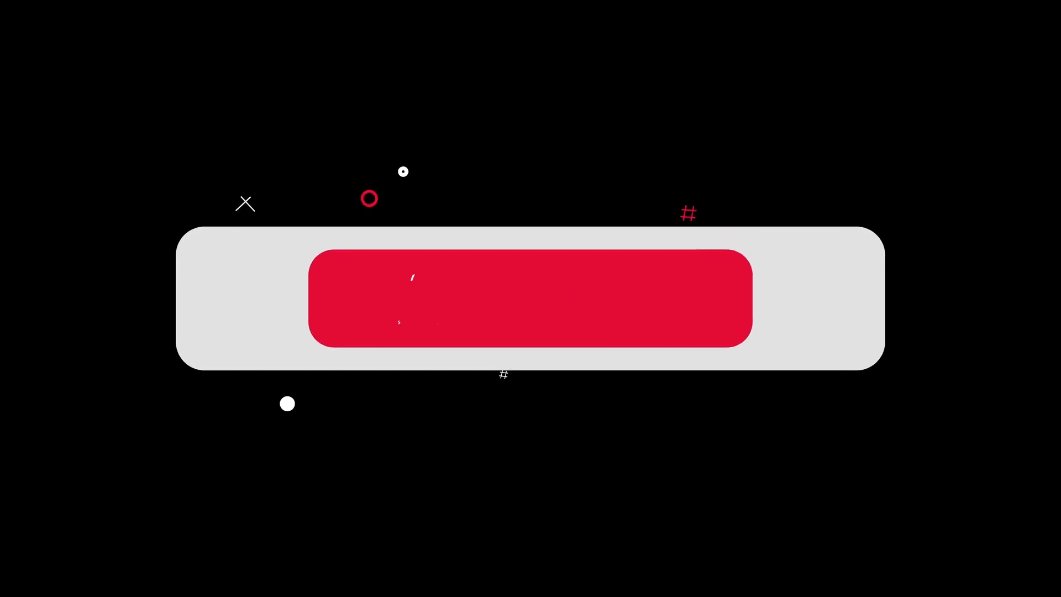